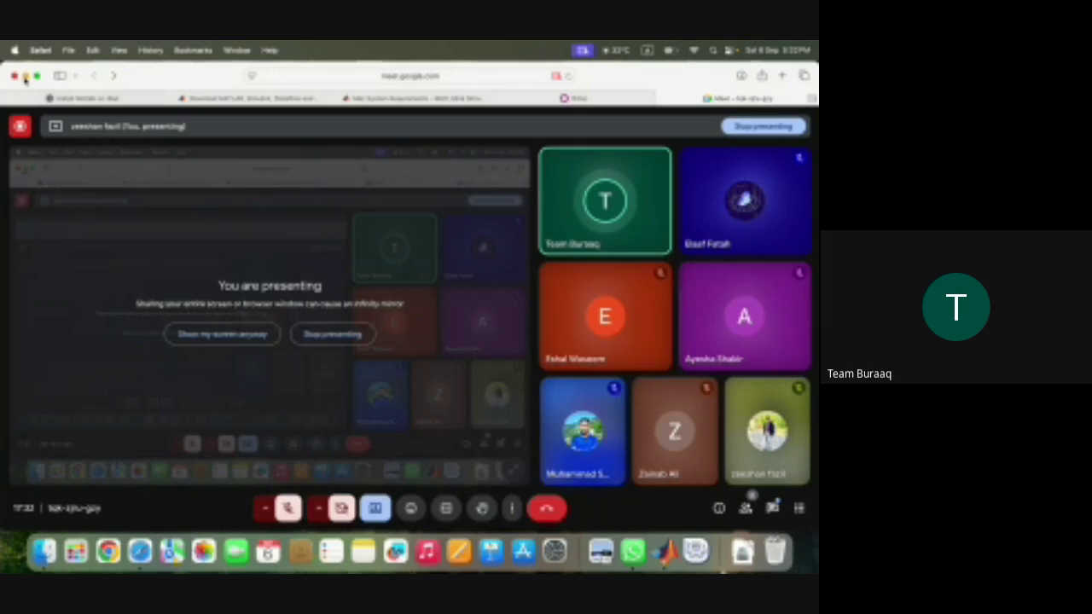
- Launch manager-osx from Launchpad's XAMPP folder and authorize it with the admin password
{"action": "left_click", "coordinate": [25, 76]}
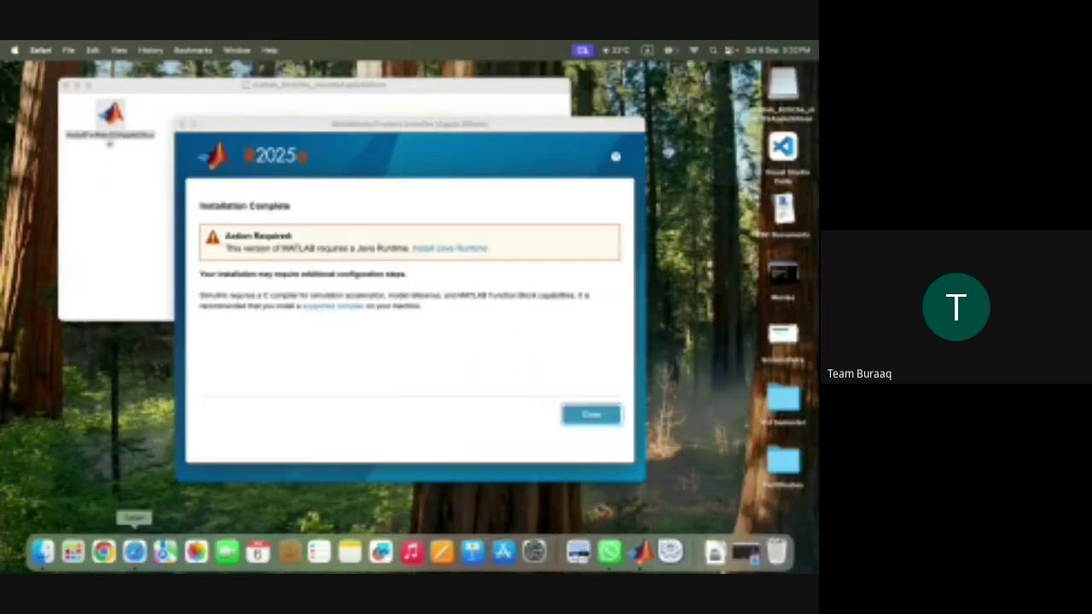
{"action": "left_click", "coordinate": [139, 552]}
{"action": "left_click", "coordinate": [75, 552]}
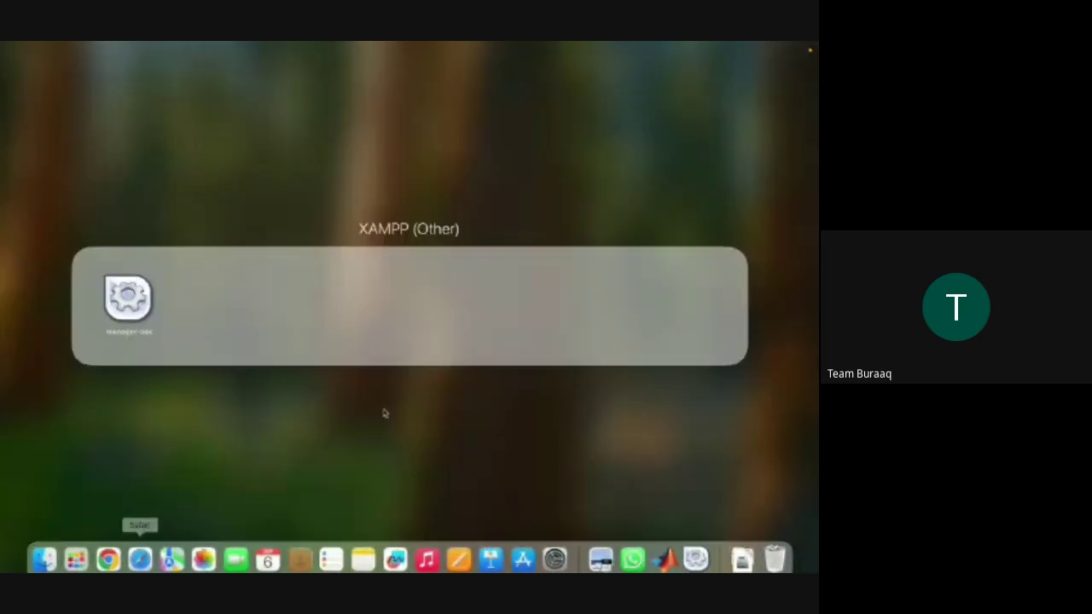
{"action": "left_click", "coordinate": [136, 300]}
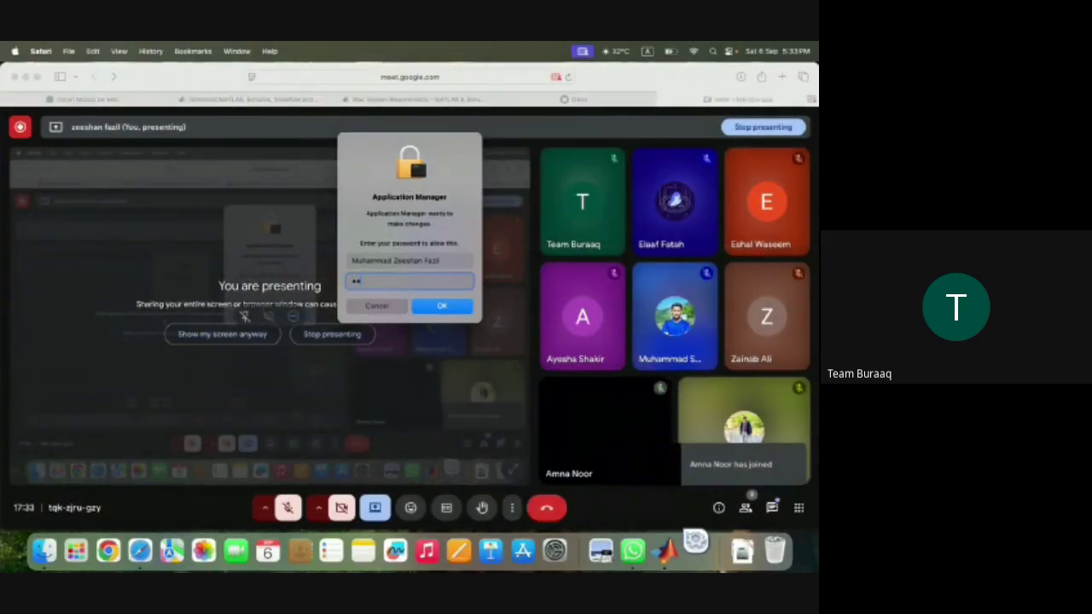
{"action": "type", "text": "••"}
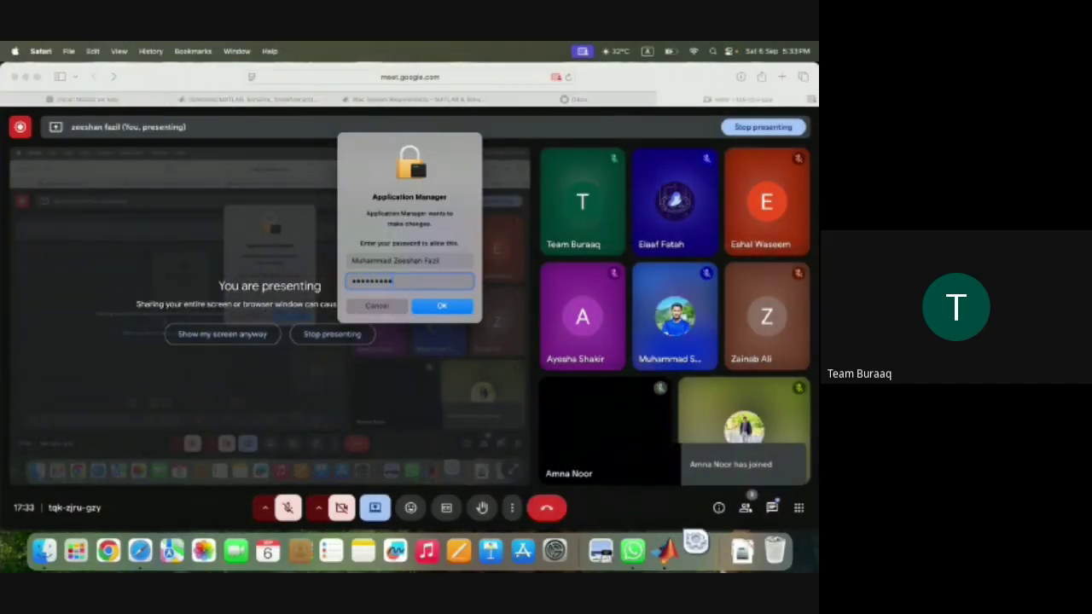
{"action": "type", "text": "••••"}
{"action": "key", "text": "Return"}
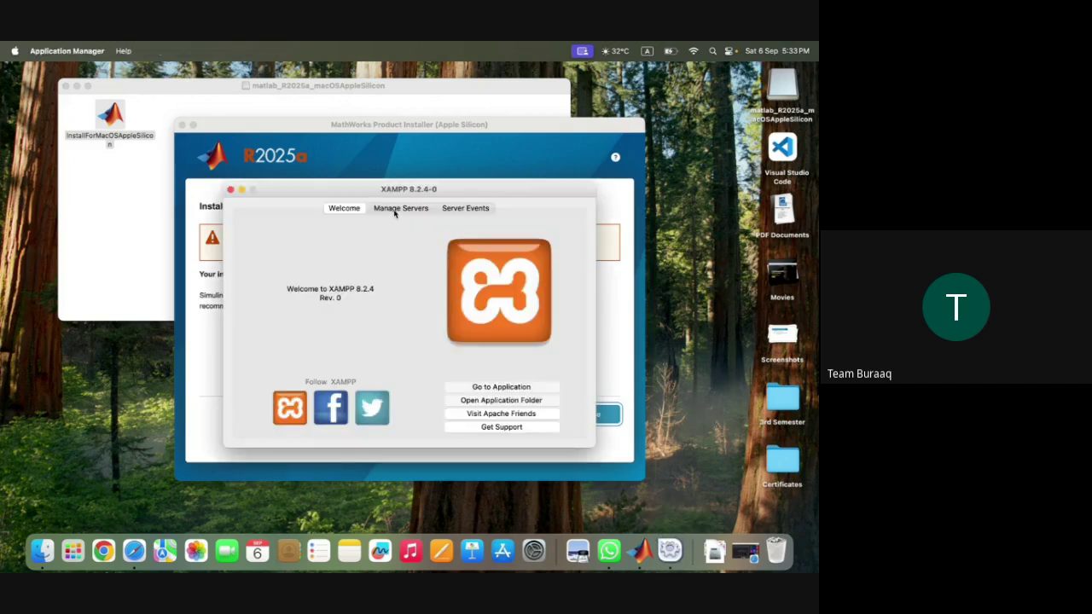
- Start the Apache Web Server and MySQL Database in XAMPP, then launch Google Chrome
{"action": "left_click", "coordinate": [395, 212]}
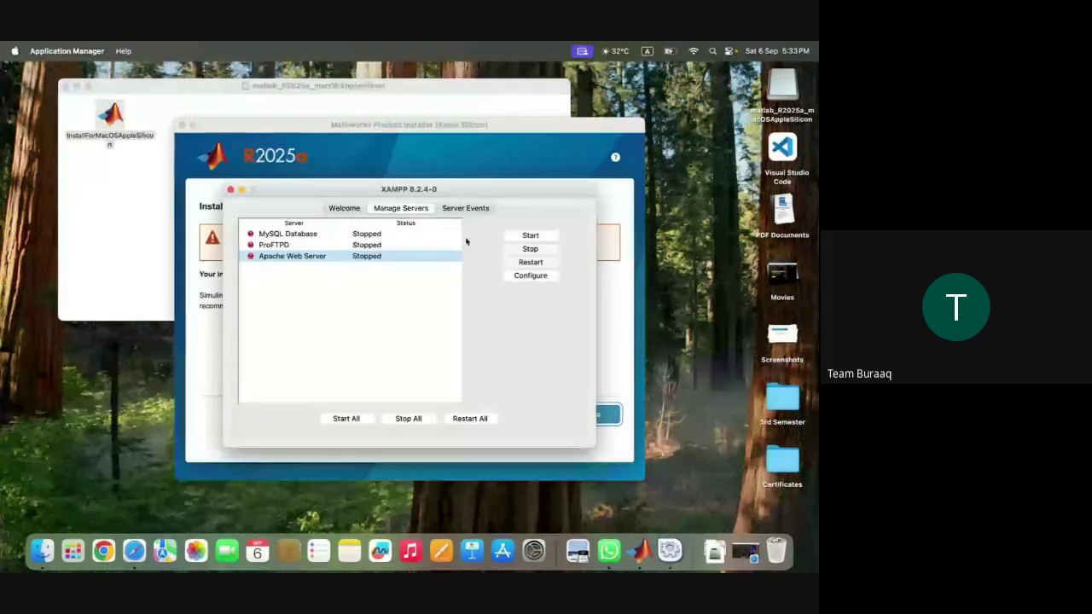
{"action": "left_click", "coordinate": [526, 236]}
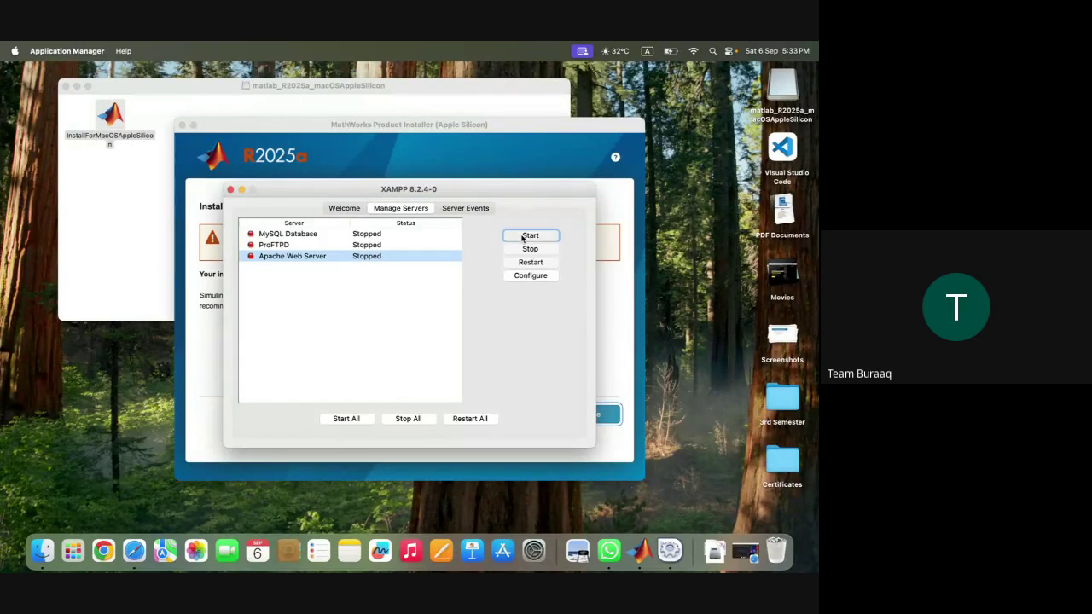
{"action": "left_click", "coordinate": [388, 236]}
{"action": "left_click", "coordinate": [546, 238]}
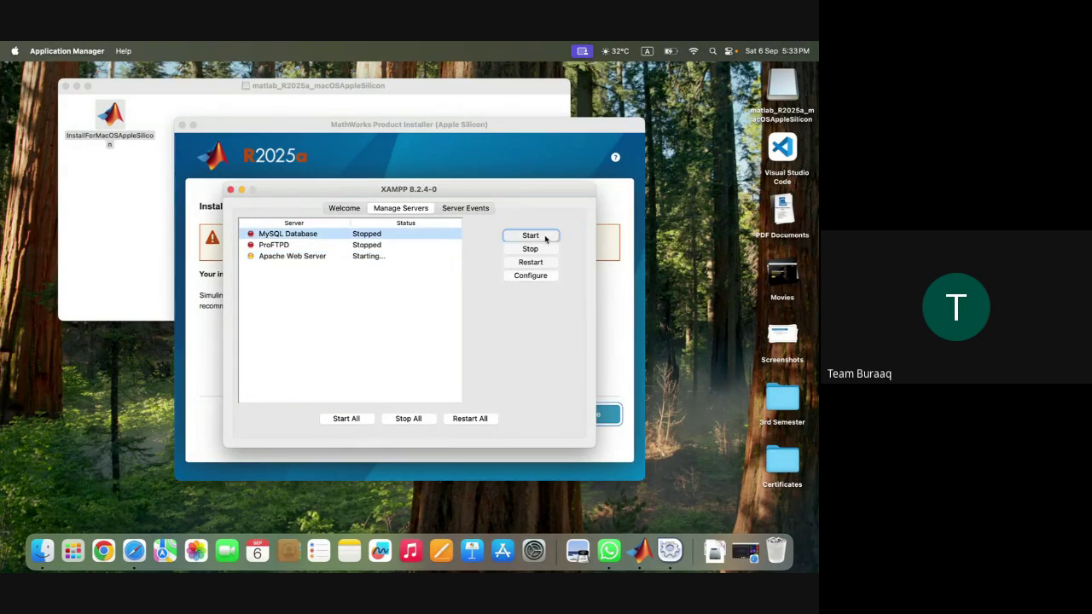
{"action": "left_click", "coordinate": [107, 543]}
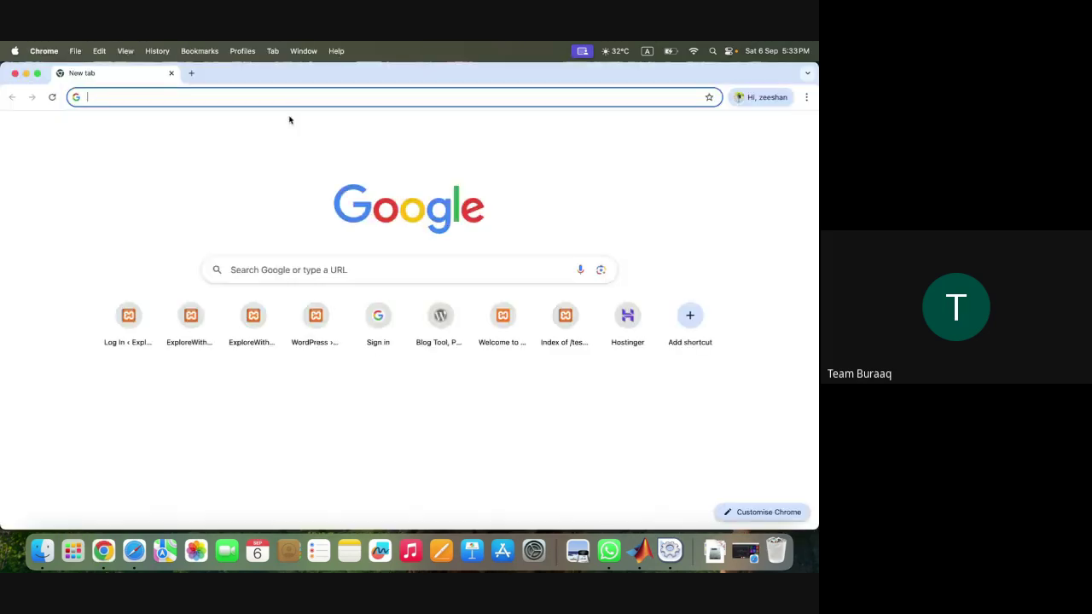
- Go to localhost/wordpress/wp-admin in Chrome to reach the WordPress login page
{"action": "left_click", "coordinate": [332, 270]}
{"action": "type", "text": "localhpo"}
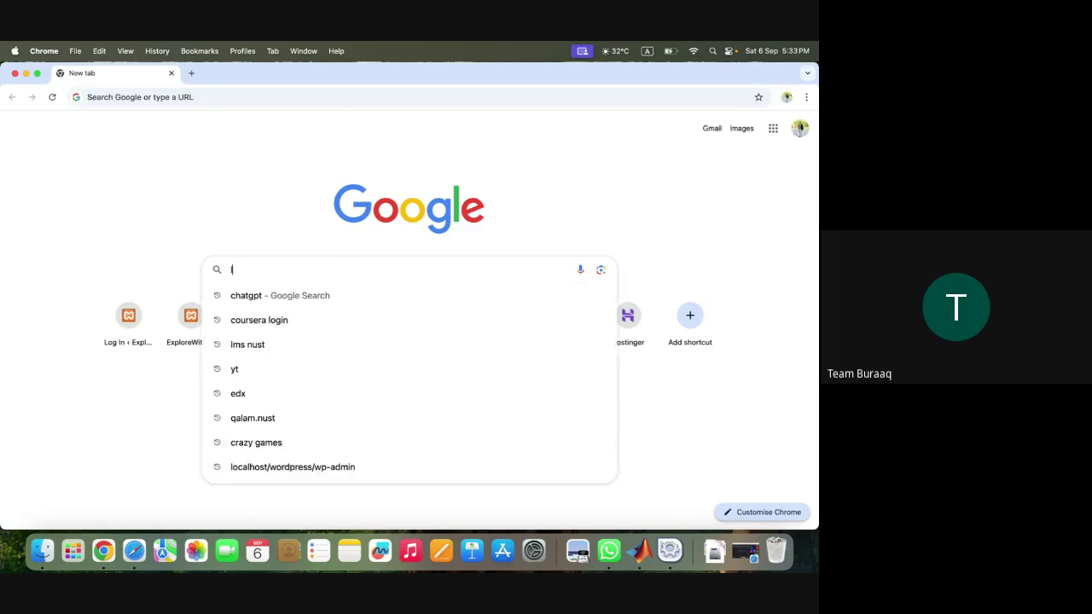
{"action": "type", "text": "st"}
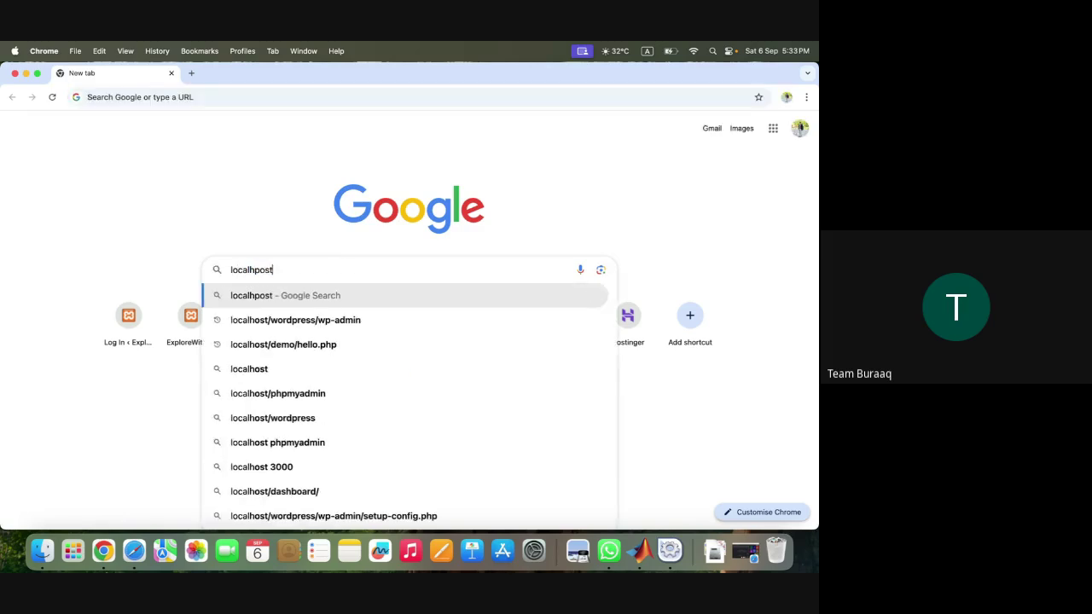
{"action": "key", "text": "BackSpace"}
{"action": "key", "text": "BackSpace"}
{"action": "key", "text": "BackSpace"}
{"action": "key", "text": "BackSpace"}
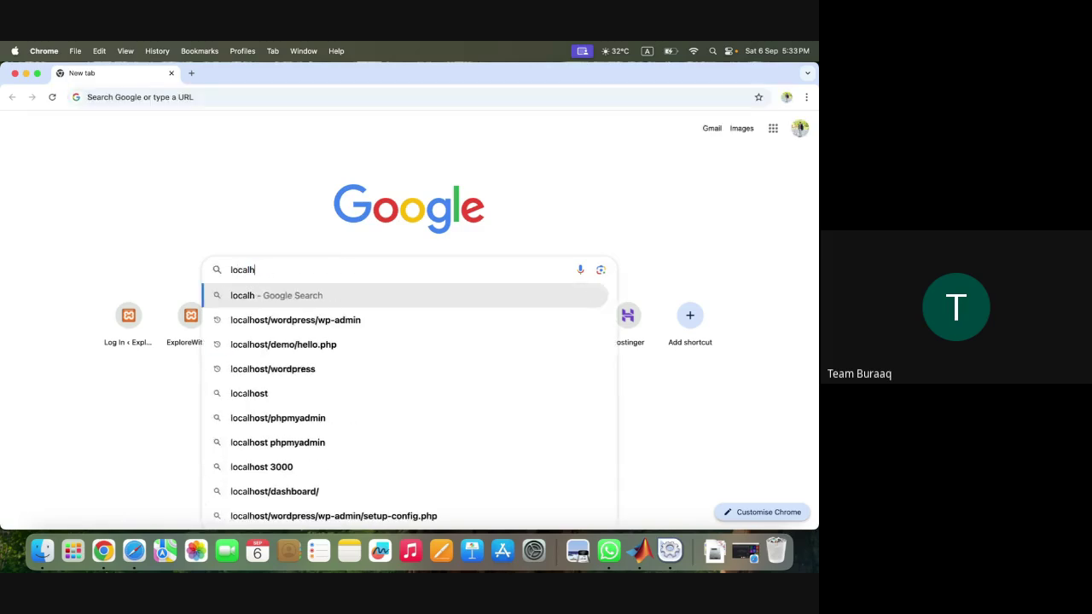
{"action": "type", "text": "ost/"}
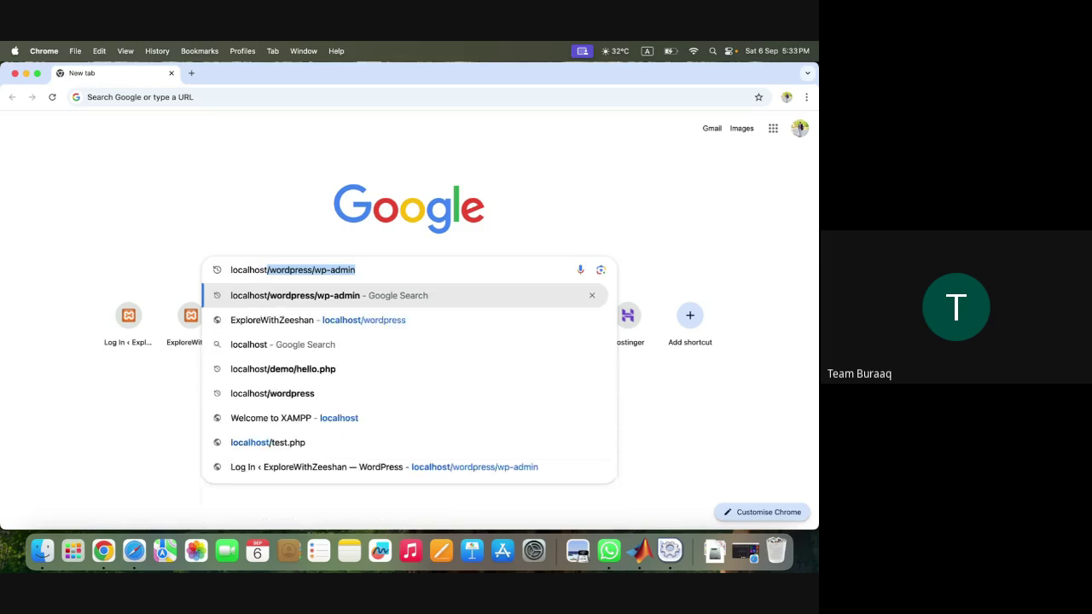
{"action": "type", "text": "wordpr"}
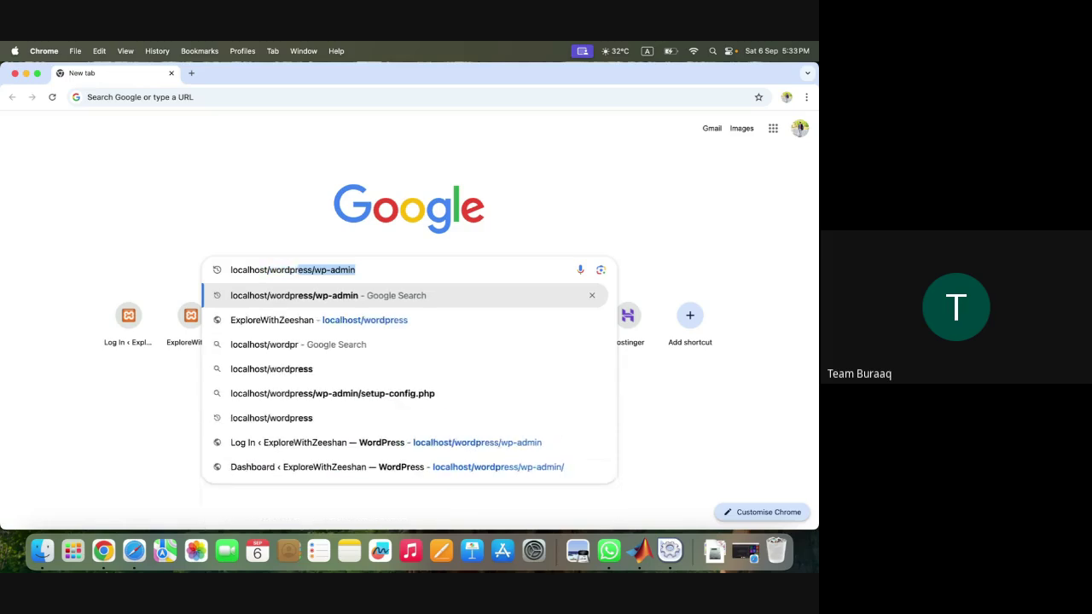
{"action": "type", "text": "ess/w"}
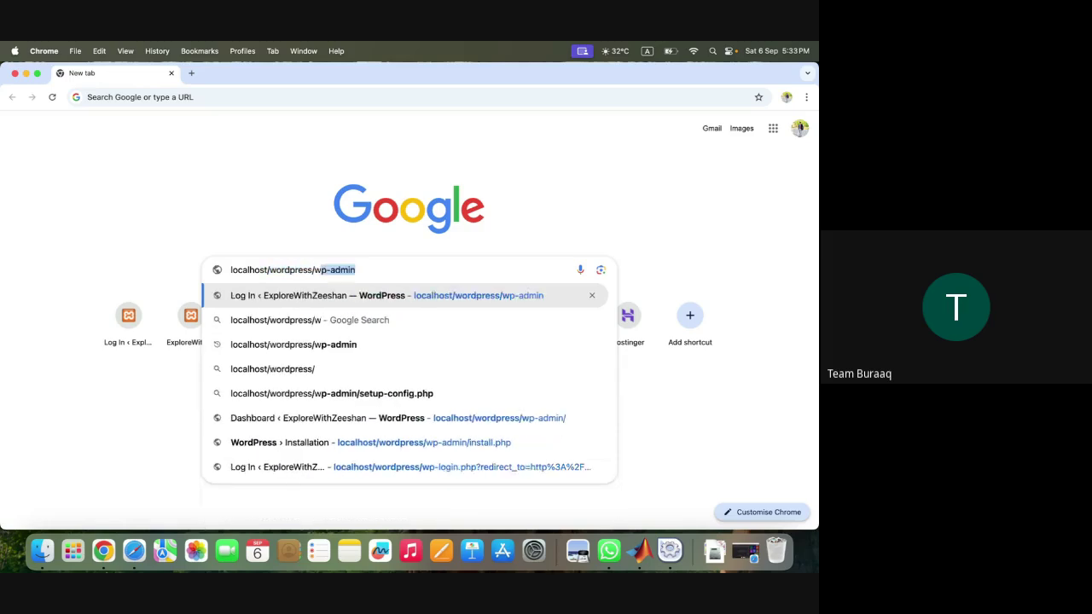
{"action": "type", "text": "p-"}
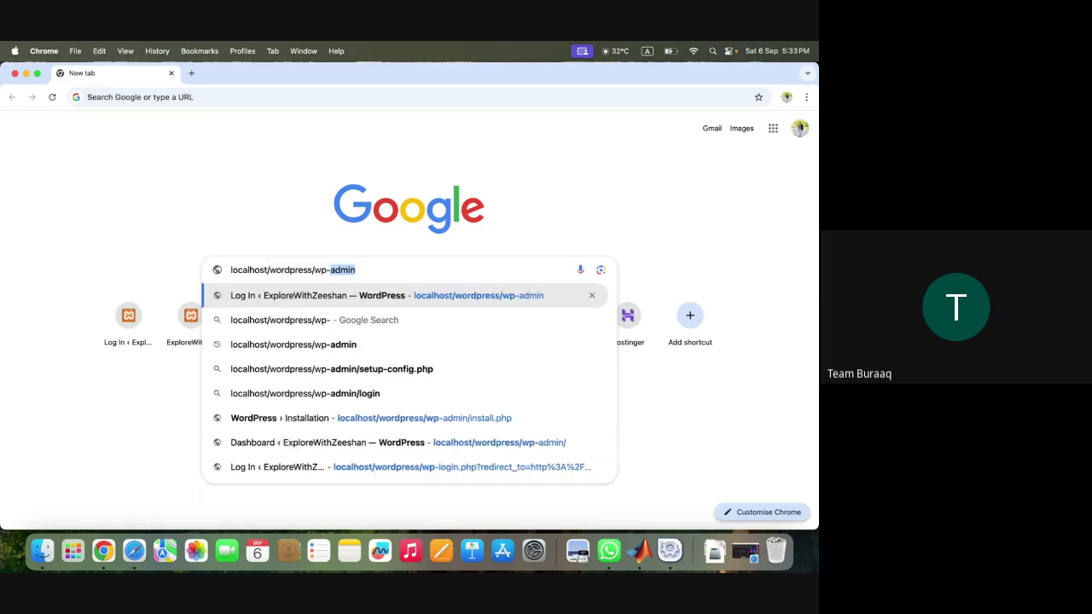
{"action": "type", "text": "admin"}
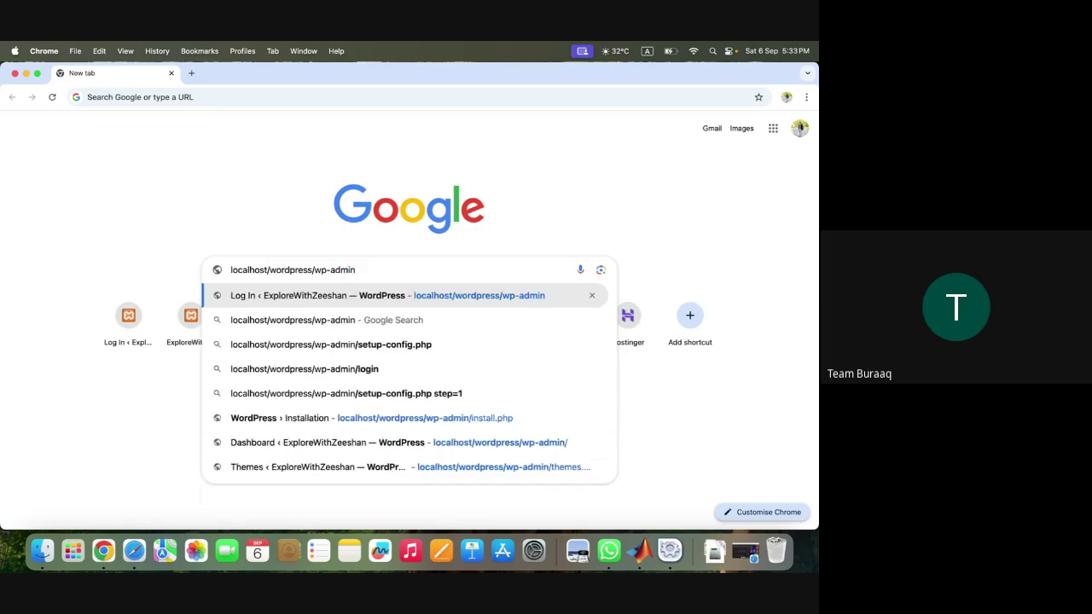
{"action": "key", "text": "Return"}
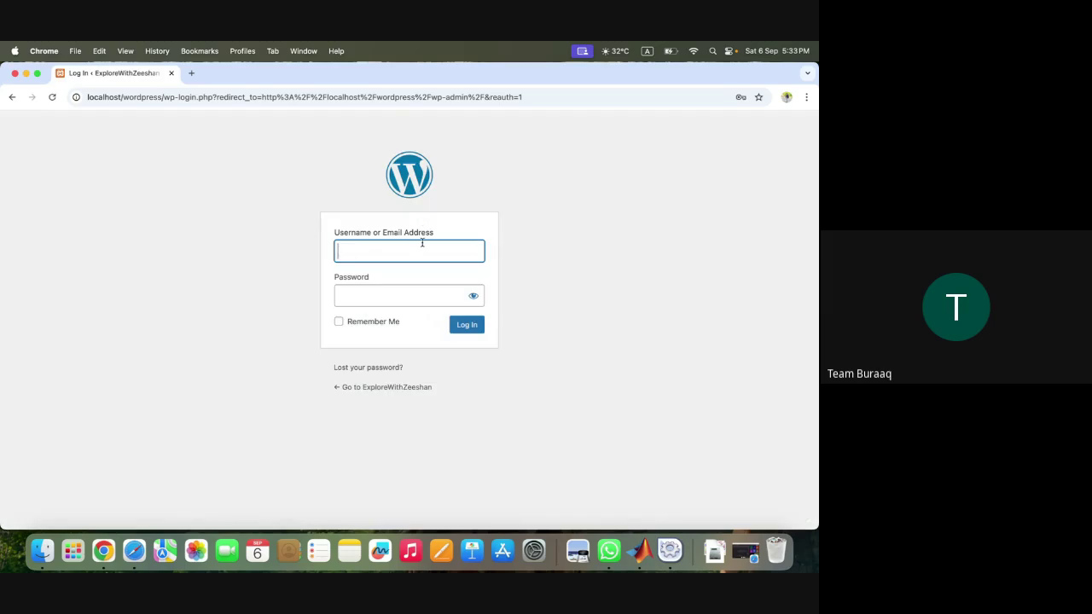
{"action": "left_click", "coordinate": [418, 252]}
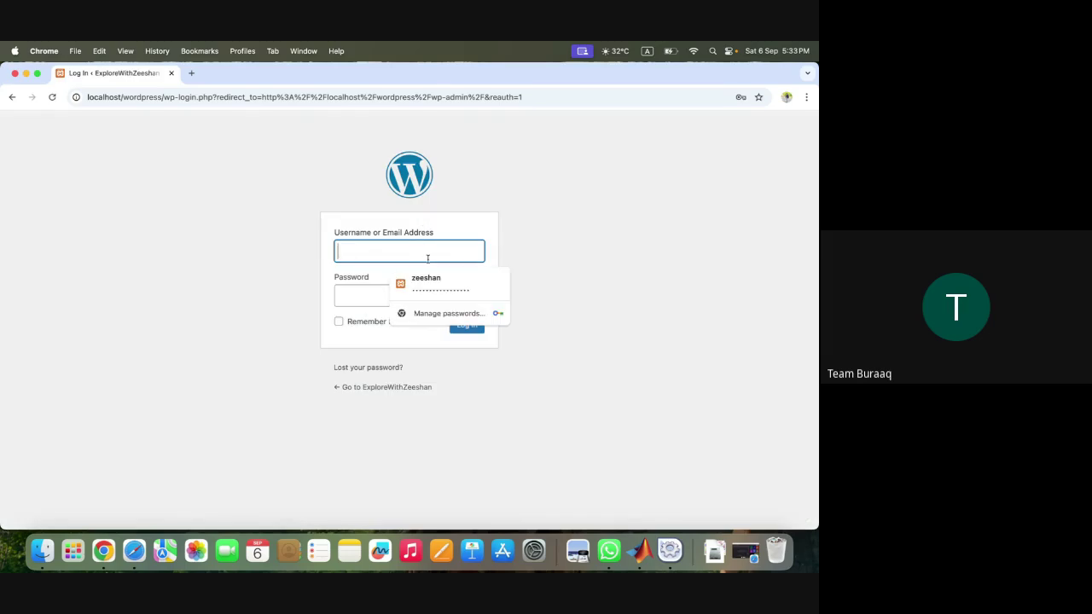
- Log in with the saved autofill credentials and visit the public site from the admin bar
{"action": "left_click", "coordinate": [426, 283]}
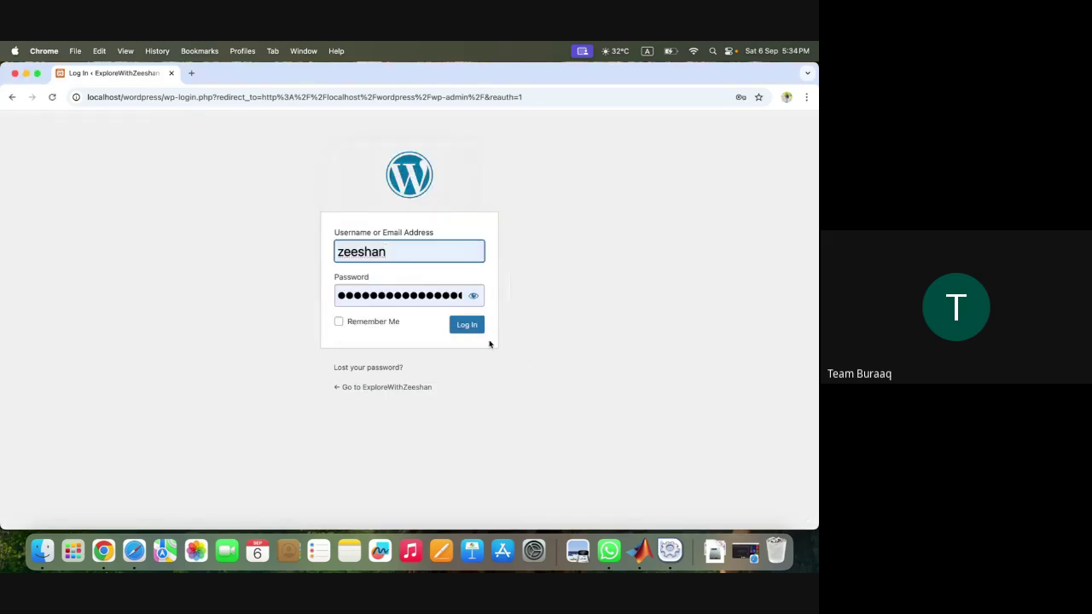
{"action": "left_click", "coordinate": [467, 325]}
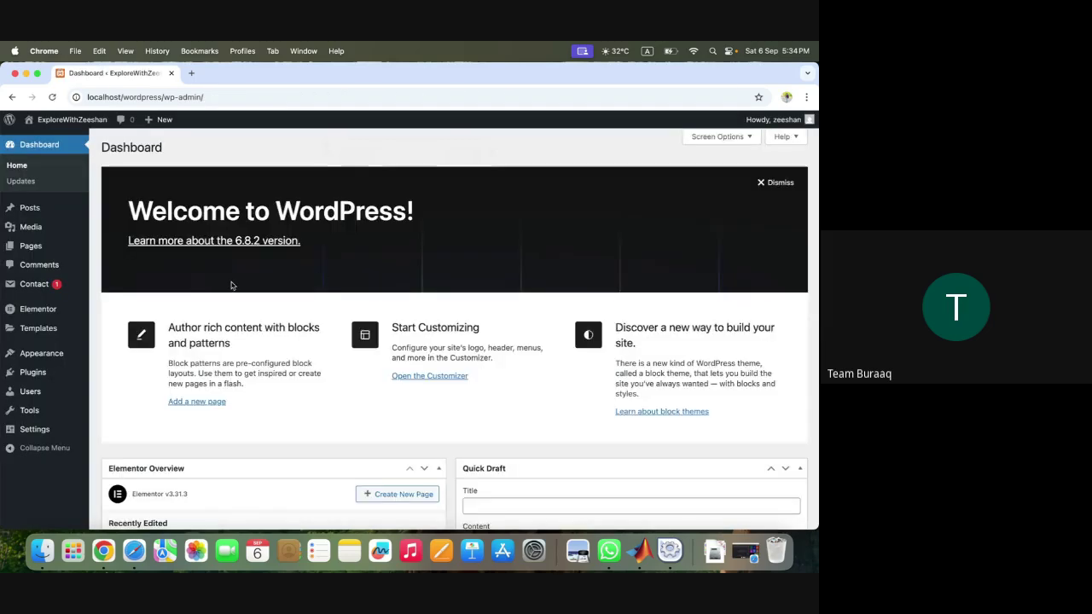
{"action": "left_click", "coordinate": [68, 137]}
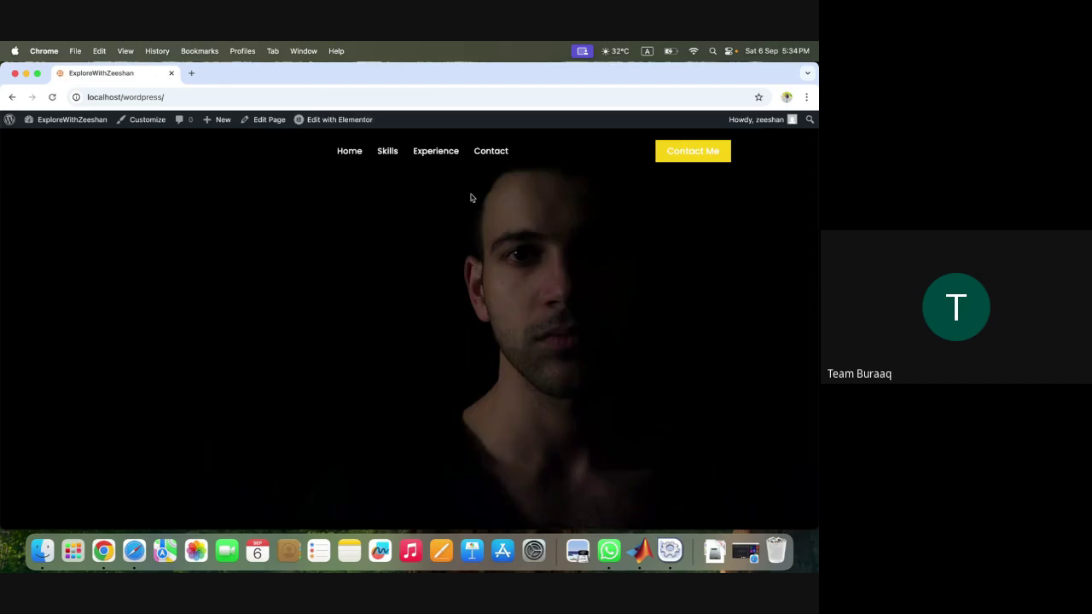
- Scroll through the Our Skills, experience and contact form sections, then back to the top
{"action": "scroll", "coordinate": [474, 204], "scroll_direction": "down", "scroll_amount": 2}
{"action": "scroll", "coordinate": [486, 213], "scroll_direction": "up", "scroll_amount": 2}
{"action": "scroll", "coordinate": [502, 228], "scroll_direction": "down", "scroll_amount": 3}
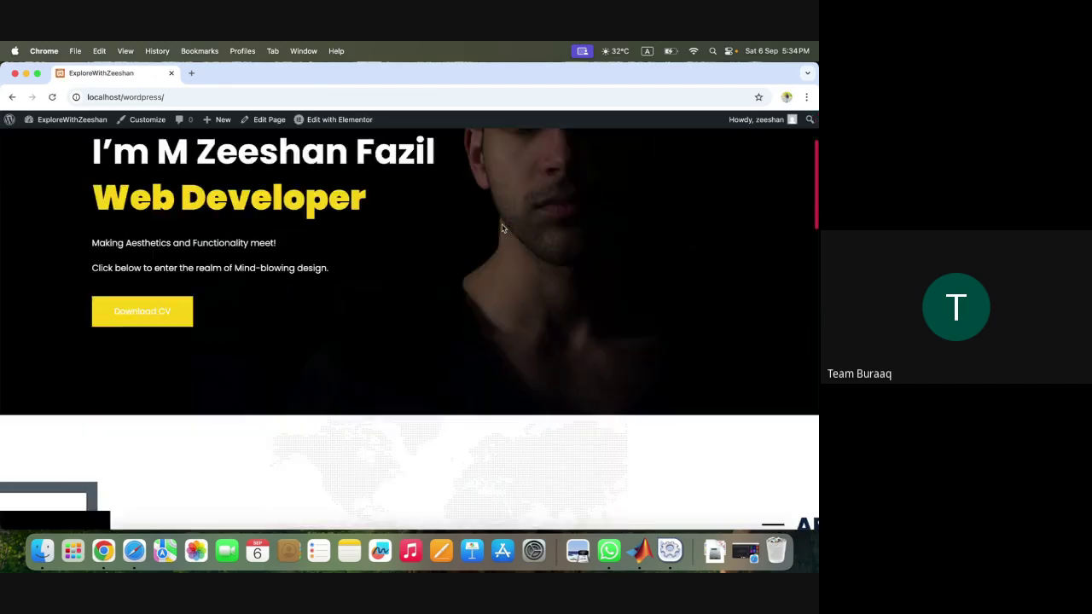
{"action": "scroll", "coordinate": [503, 228], "scroll_direction": "down", "scroll_amount": 10}
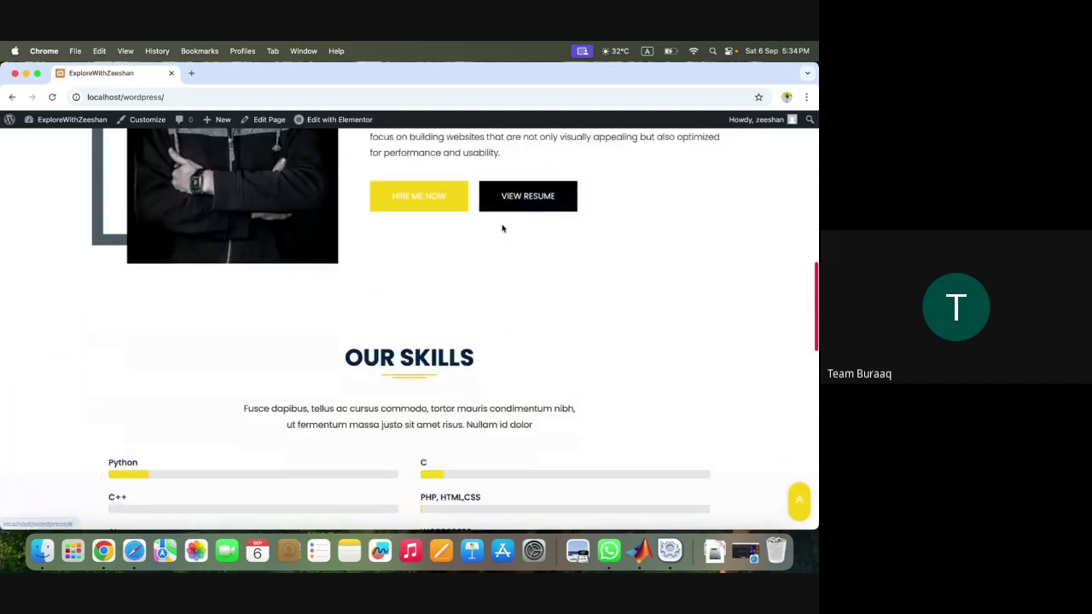
{"action": "scroll", "coordinate": [502, 228], "scroll_direction": "down", "scroll_amount": 6}
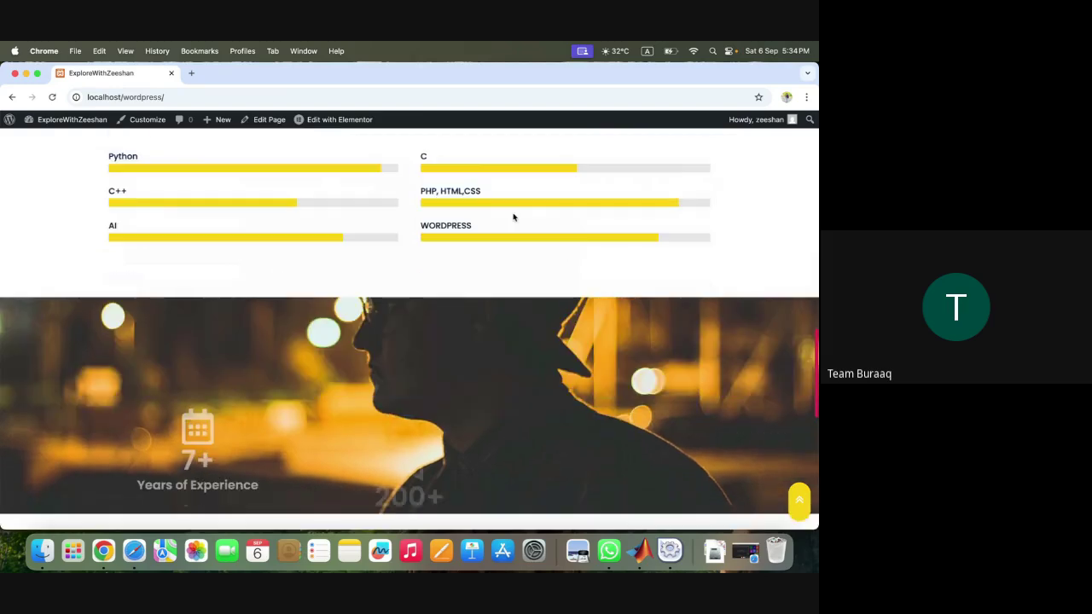
{"action": "scroll", "coordinate": [513, 218], "scroll_direction": "down", "scroll_amount": 10}
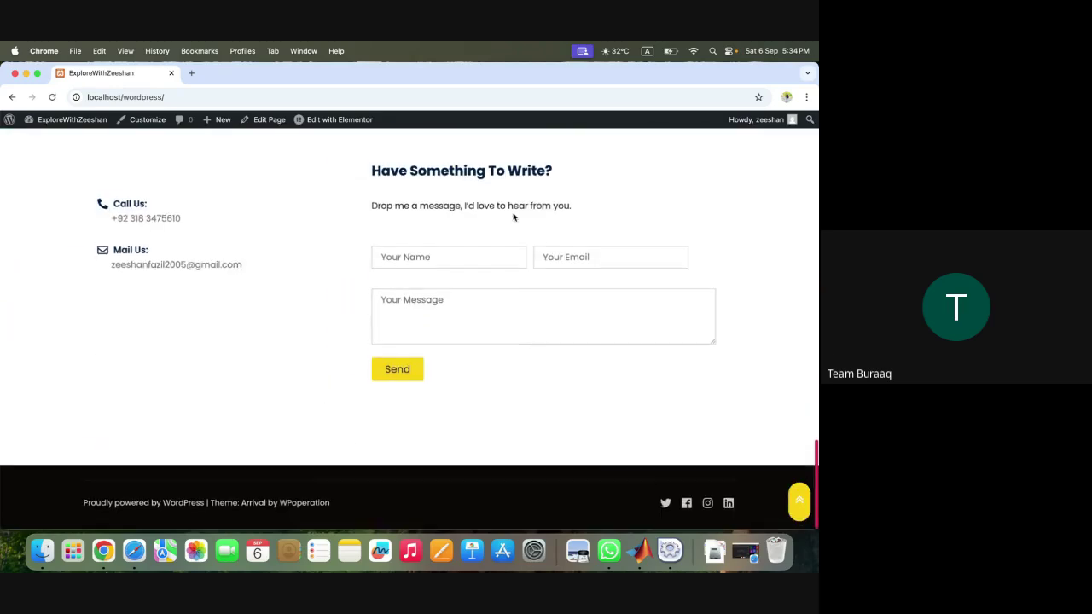
{"action": "scroll", "coordinate": [513, 217], "scroll_direction": "up", "scroll_amount": 2}
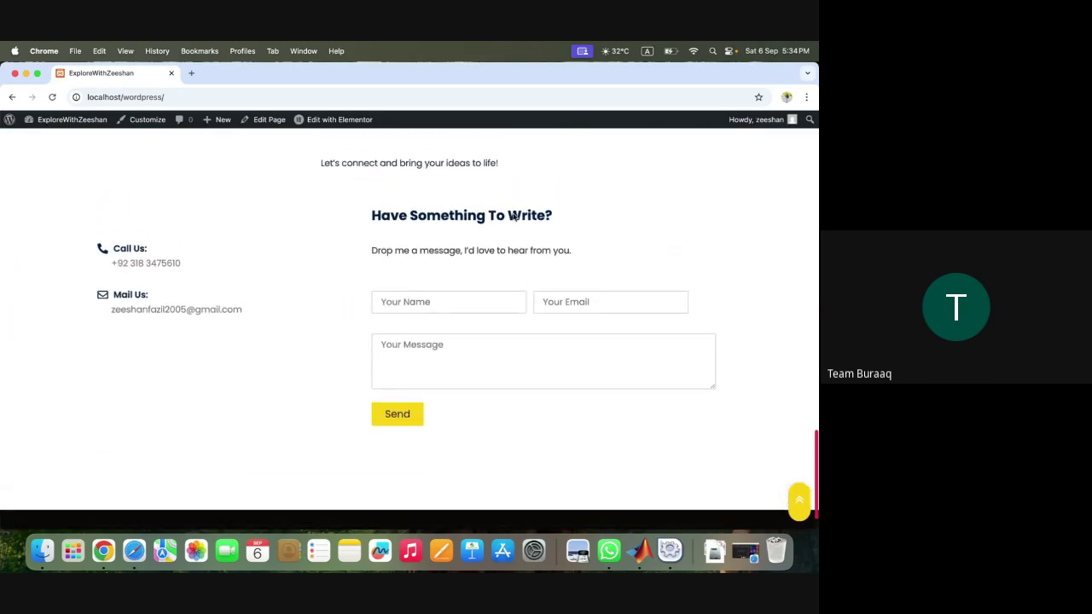
{"action": "scroll", "coordinate": [513, 217], "scroll_direction": "up", "scroll_amount": 15}
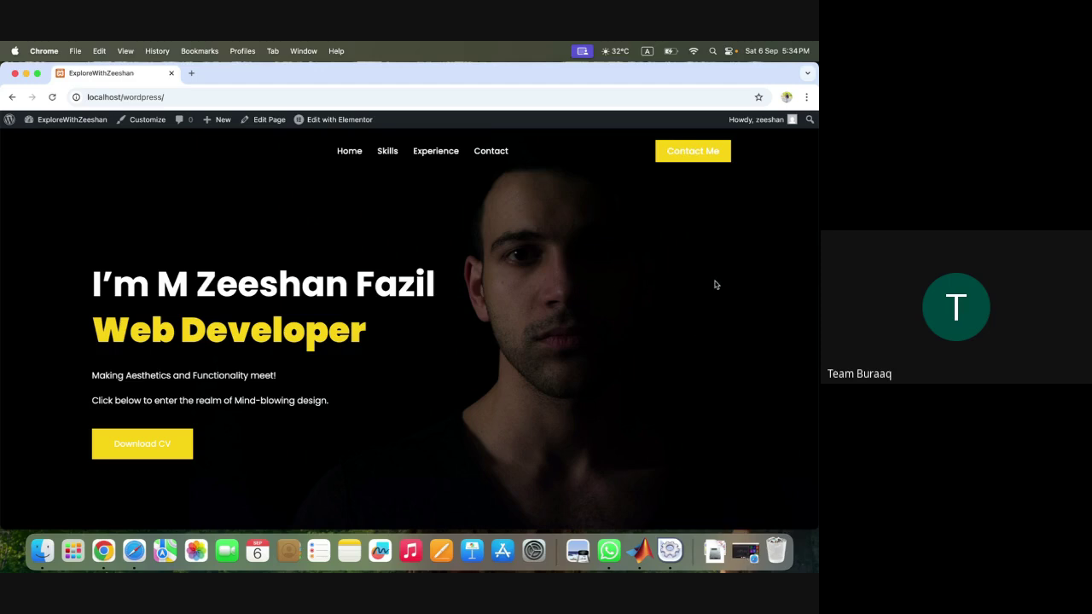
- Open the Home page with 'Edit with Elementor', then bring the Google Meet window forward
{"action": "left_click", "coordinate": [341, 152]}
{"action": "mouse_move", "coordinate": [344, 120]}
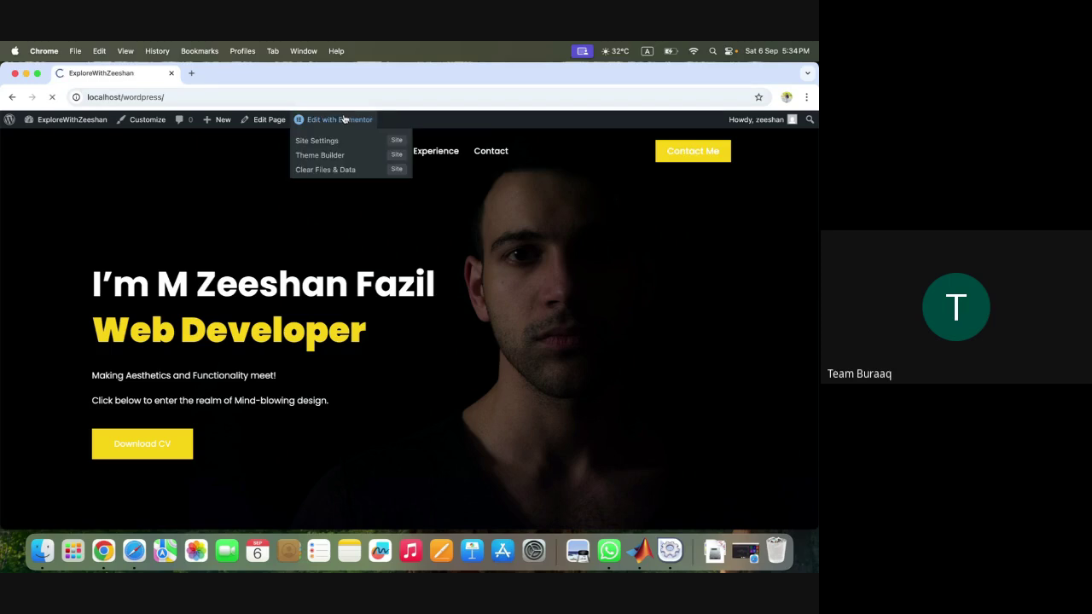
{"action": "left_click", "coordinate": [348, 154]}
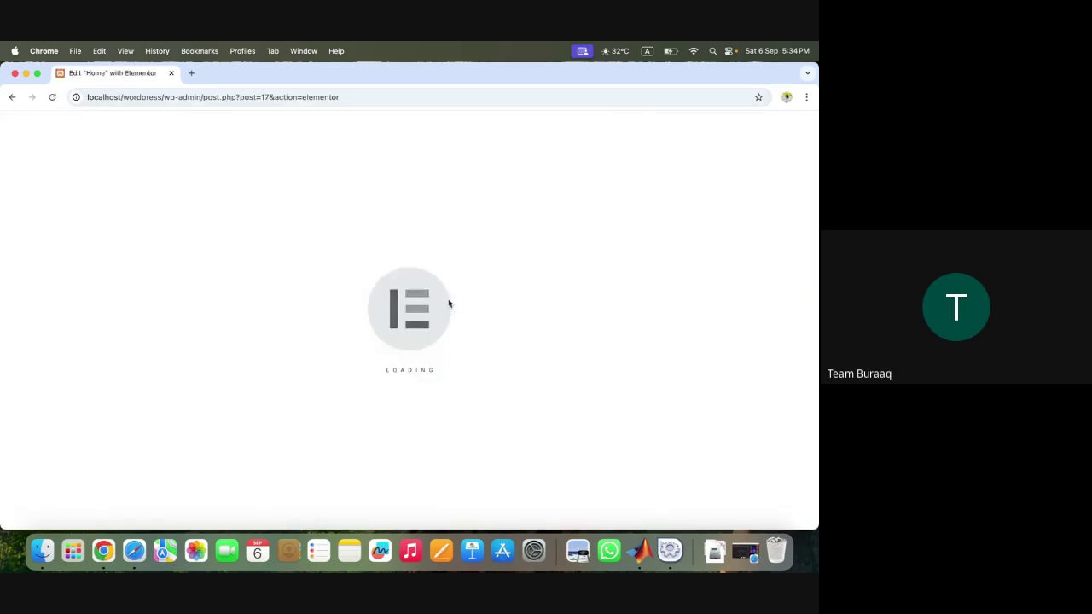
{"action": "left_click", "coordinate": [745, 551]}
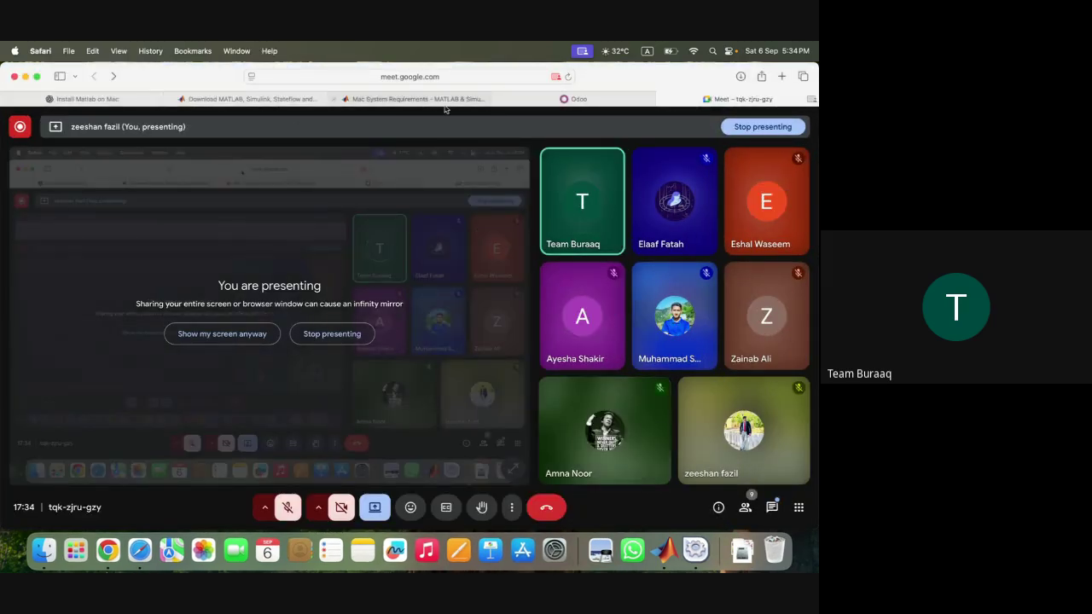
- Minimize and restore the Meet window, toggle the mic on and off, then minimize it again
{"action": "left_click", "coordinate": [25, 76]}
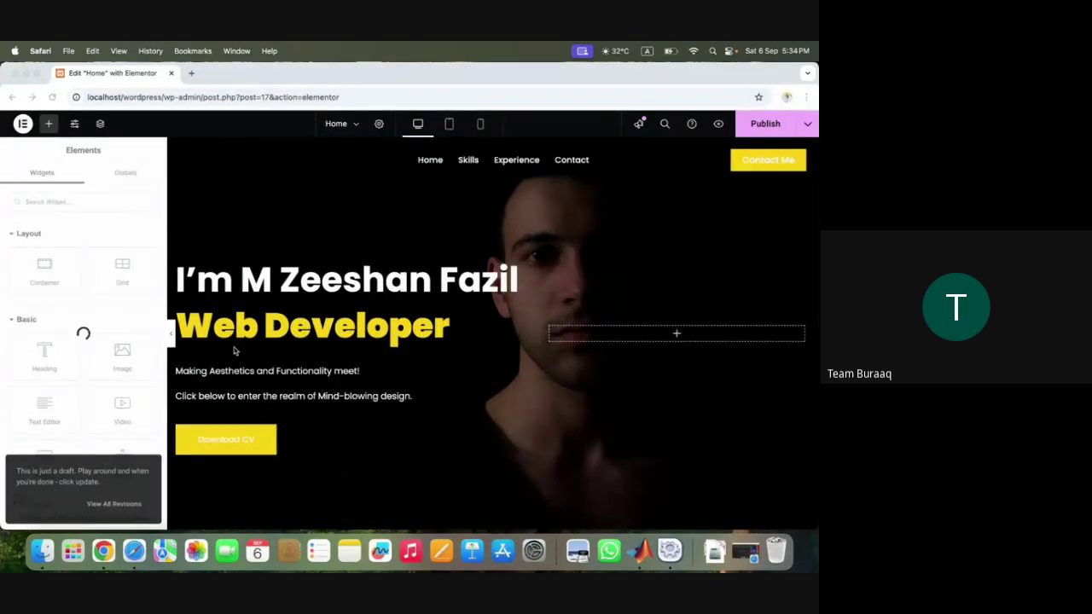
{"action": "left_click", "coordinate": [744, 551]}
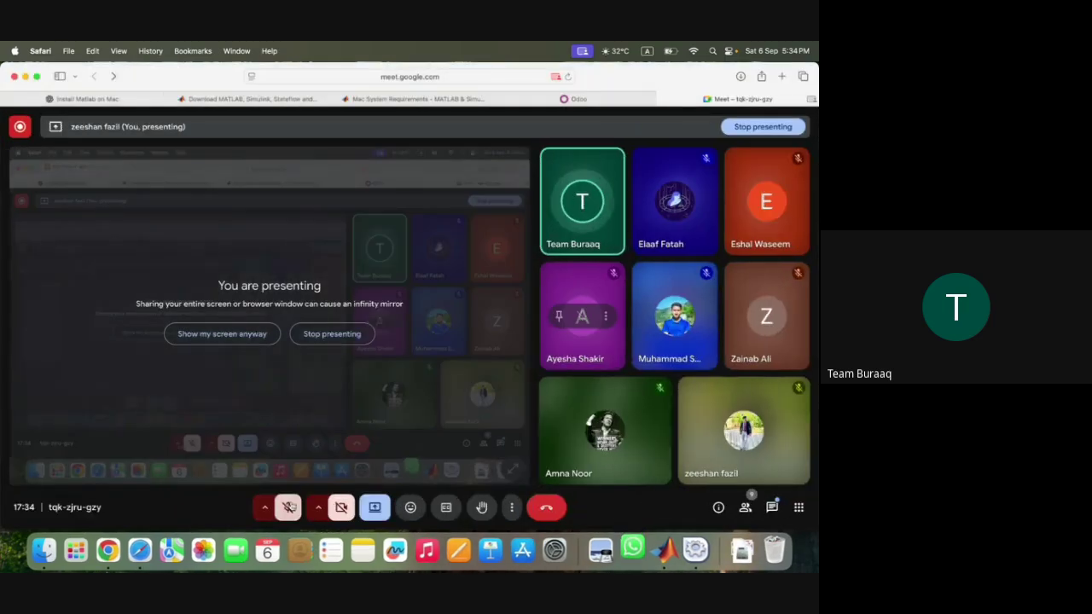
{"action": "left_click", "coordinate": [290, 508]}
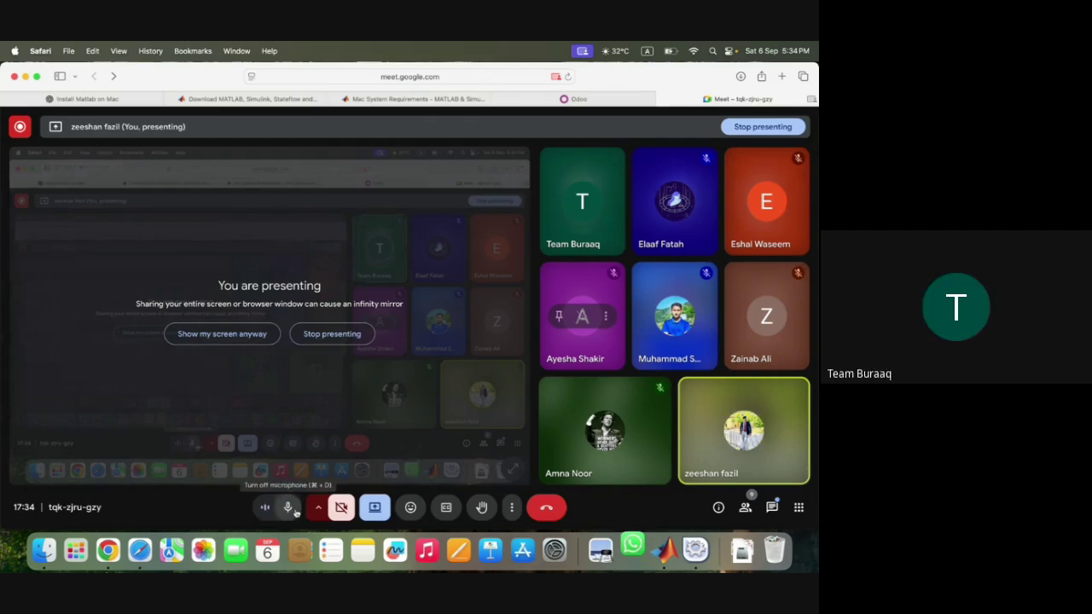
{"action": "left_click", "coordinate": [289, 508]}
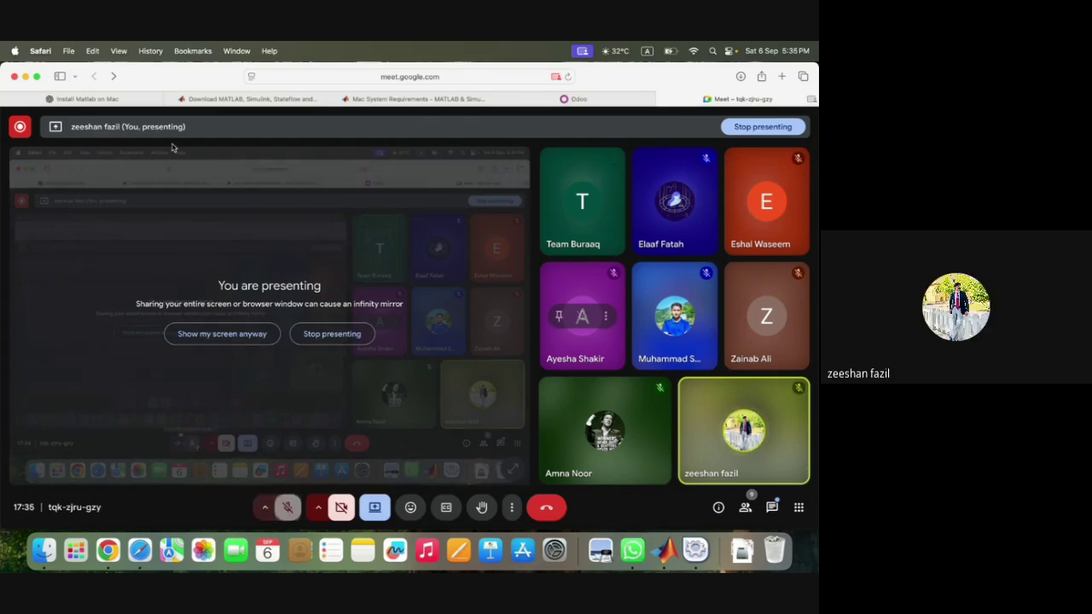
{"action": "left_click", "coordinate": [25, 76]}
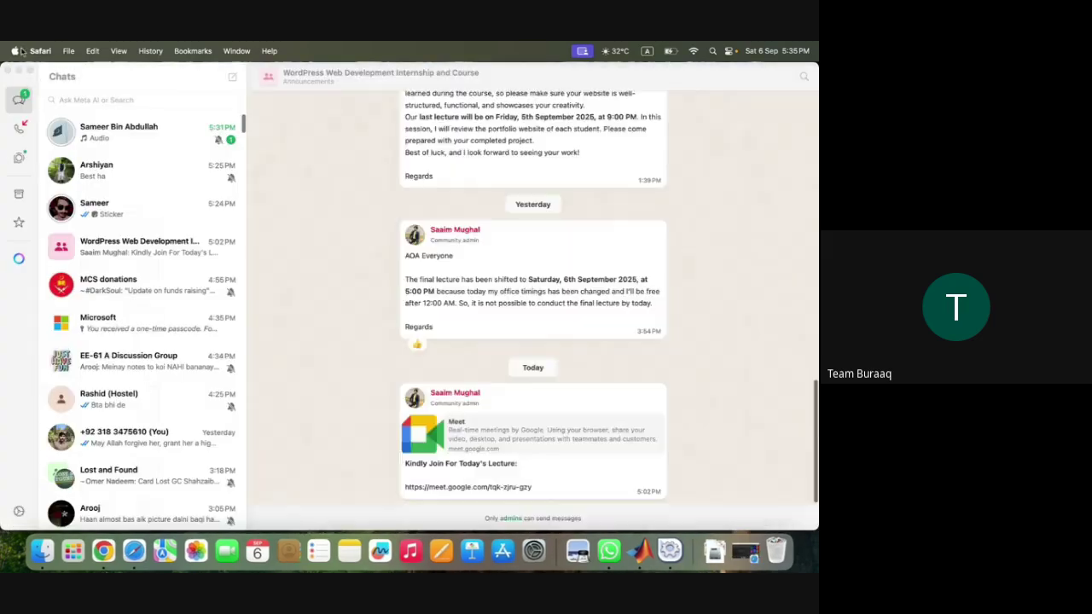
{"action": "key", "text": "super+m"}
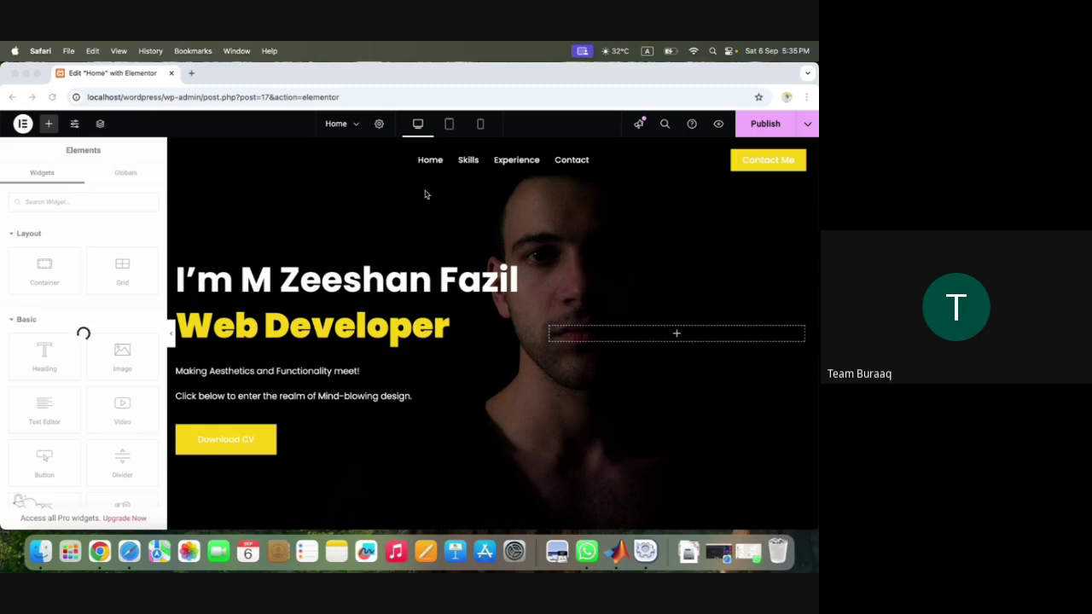
- Go back from the Elementor editor to the WordPress admin Dashboard
{"action": "left_click", "coordinate": [13, 98]}
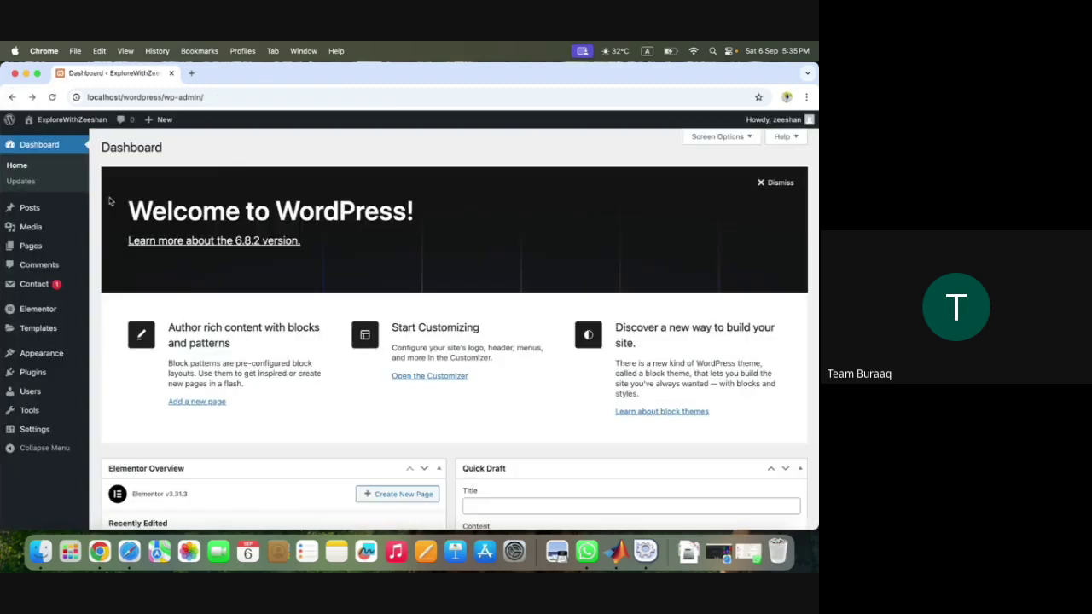
- Open Appearance > Themes and scroll the list, confirming Arrival Me is the active theme
{"action": "mouse_move", "coordinate": [48, 376]}
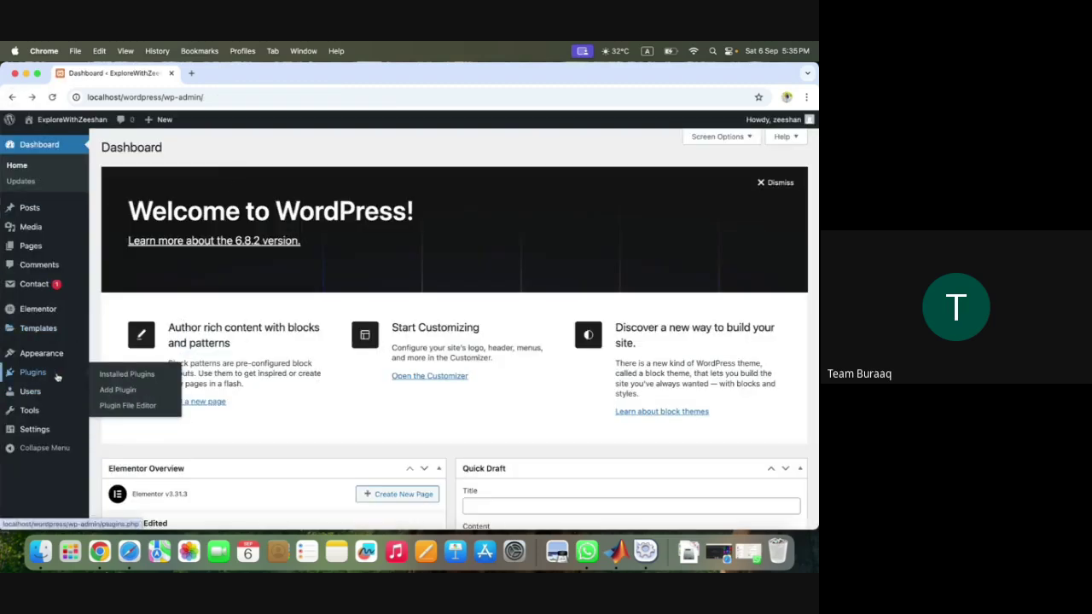
{"action": "mouse_move", "coordinate": [64, 353]}
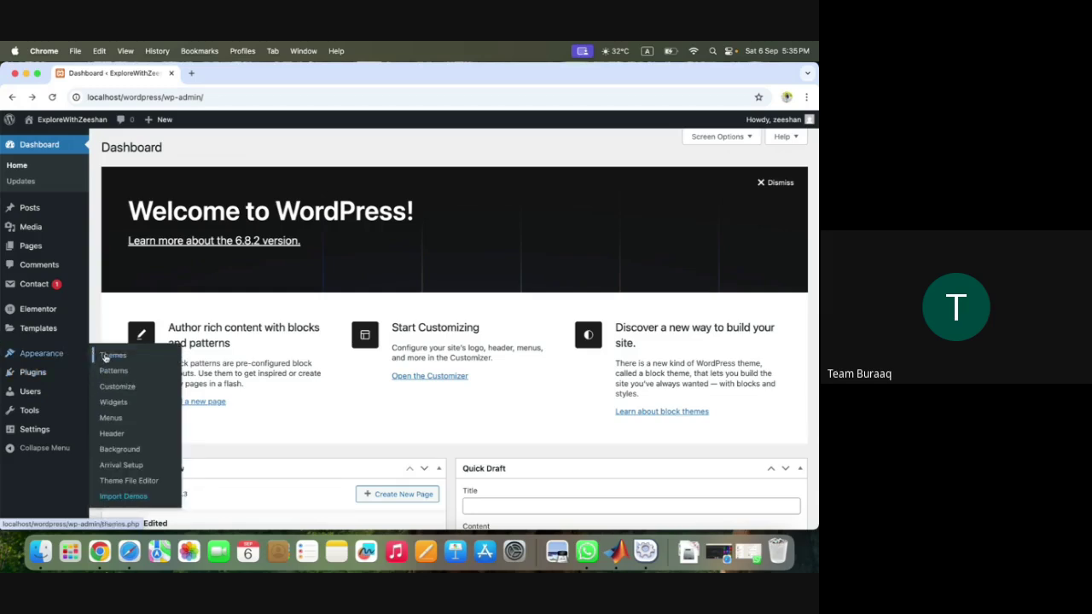
{"action": "left_click", "coordinate": [105, 357]}
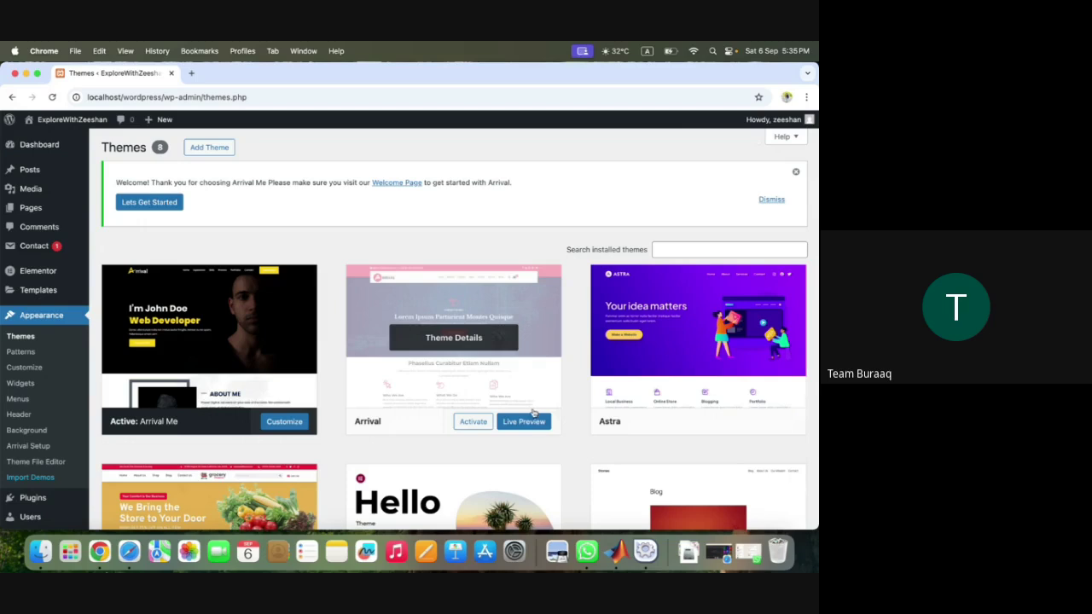
{"action": "scroll", "coordinate": [573, 451], "scroll_direction": "down", "scroll_amount": 4}
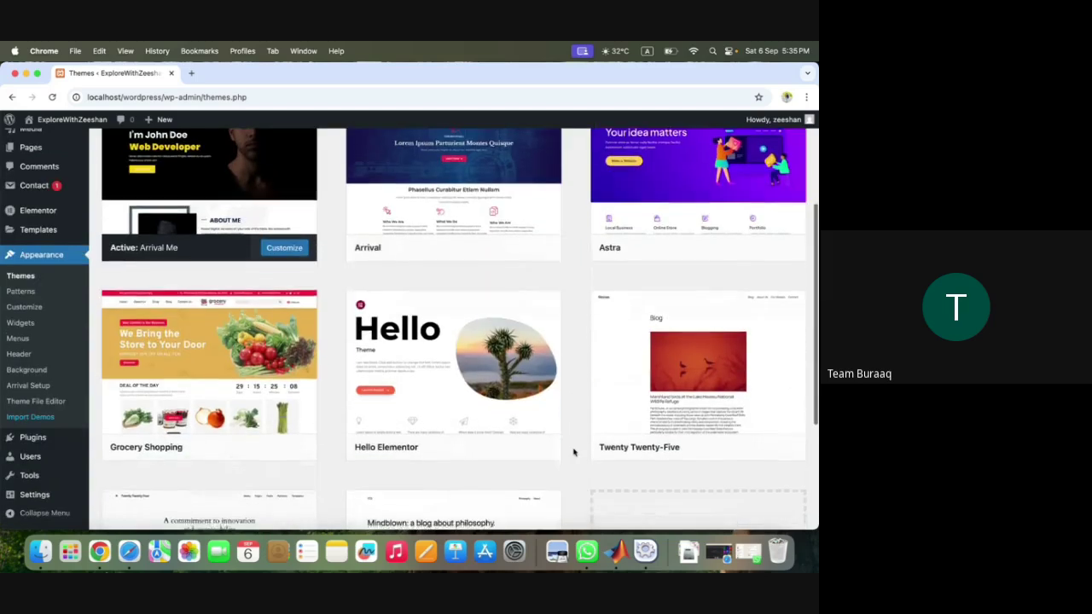
{"action": "scroll", "coordinate": [573, 451], "scroll_direction": "up", "scroll_amount": 4}
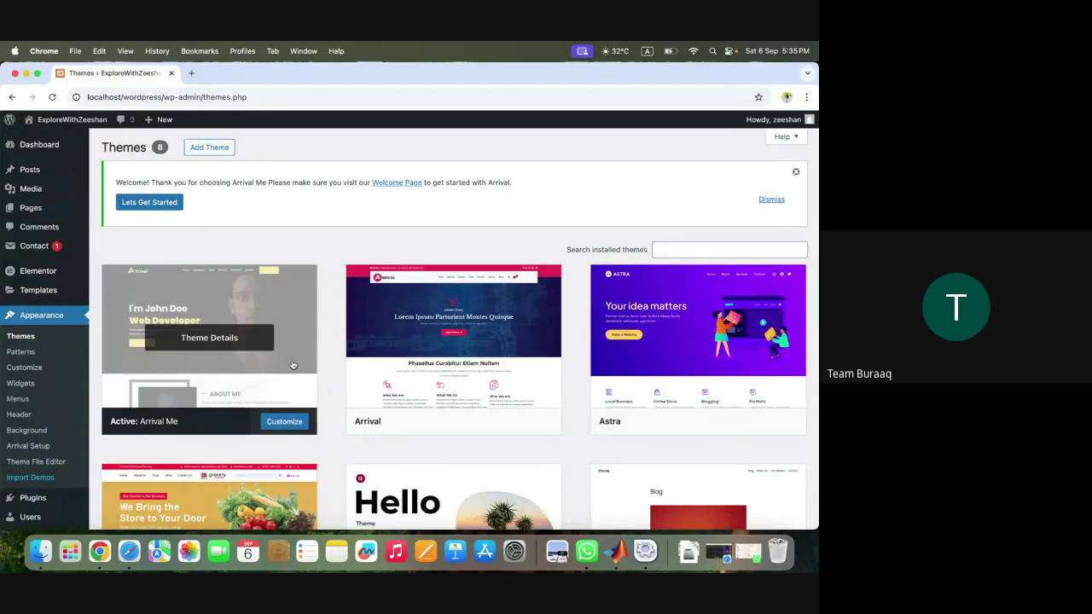
- Lower the screen brightness and return to the Themes page before visiting the site
{"action": "key", "text": "F2"}
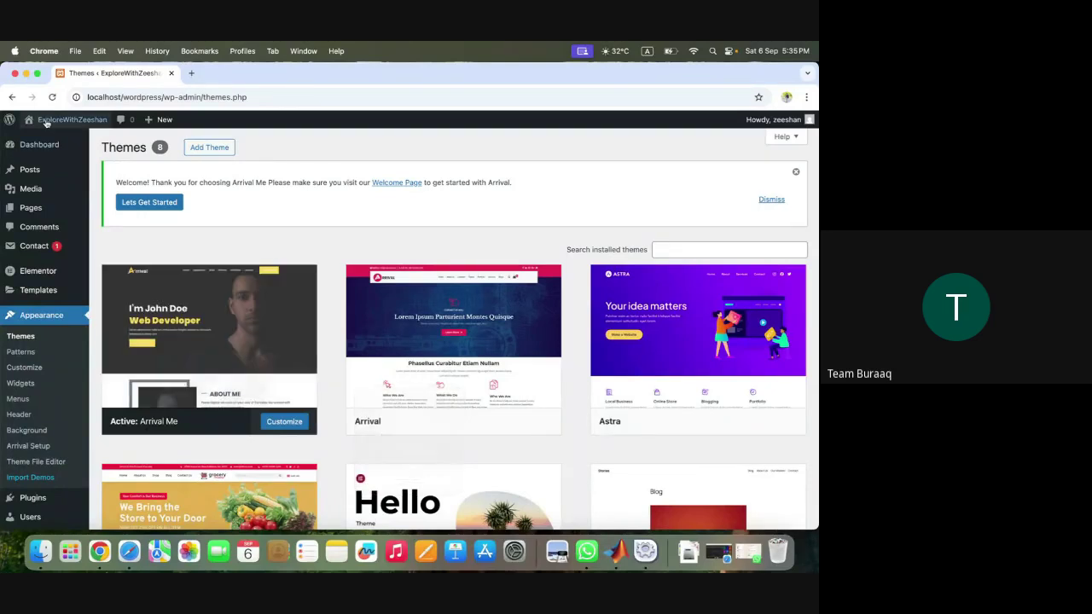
{"action": "mouse_move", "coordinate": [51, 120]}
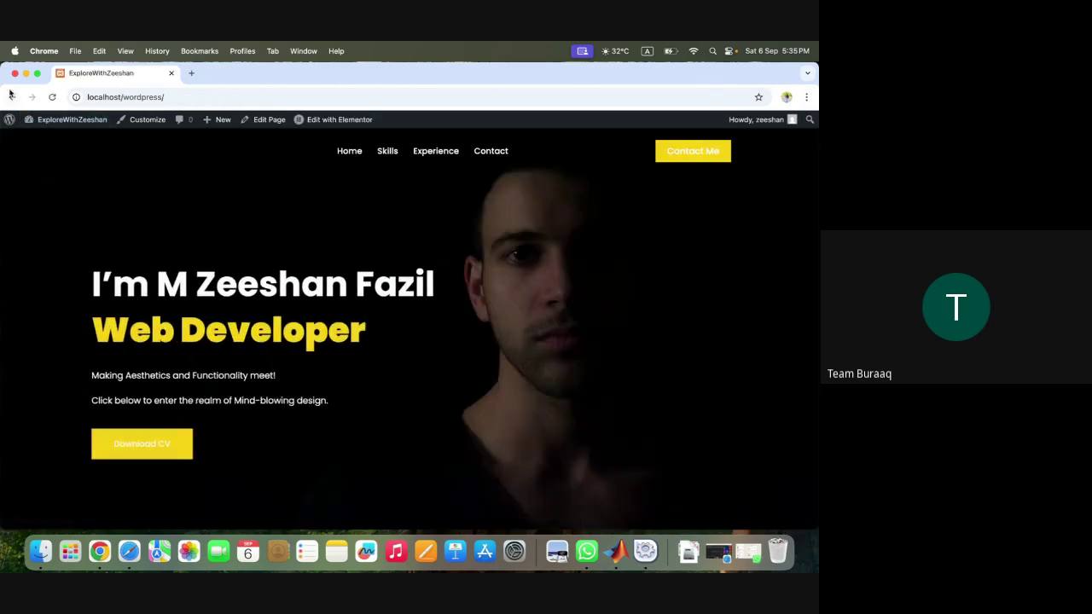
{"action": "left_click", "coordinate": [13, 99]}
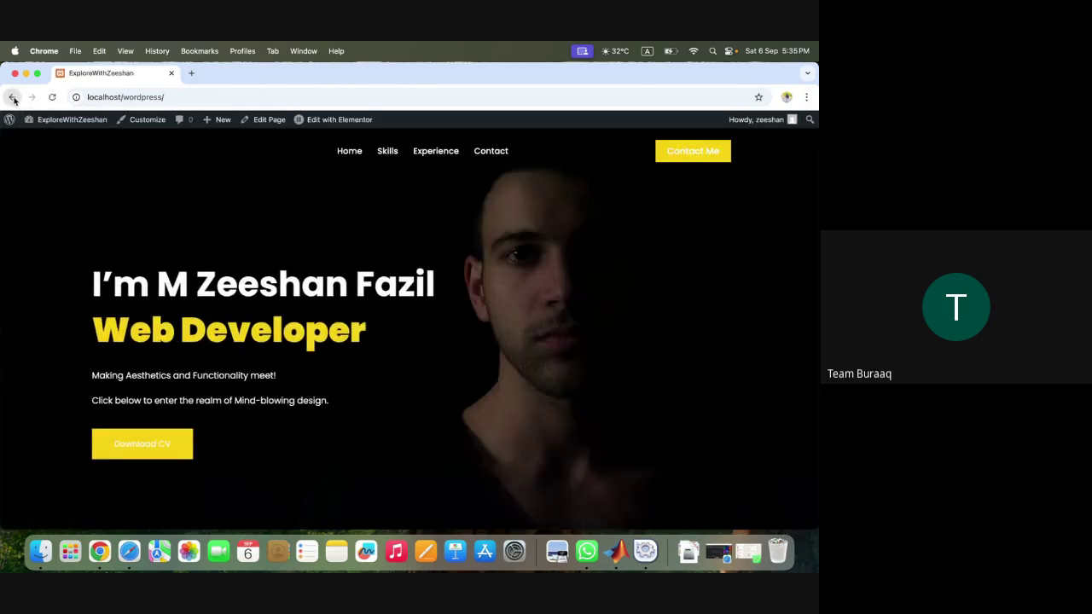
{"action": "key", "text": "XF86MonBrightnessDown"}
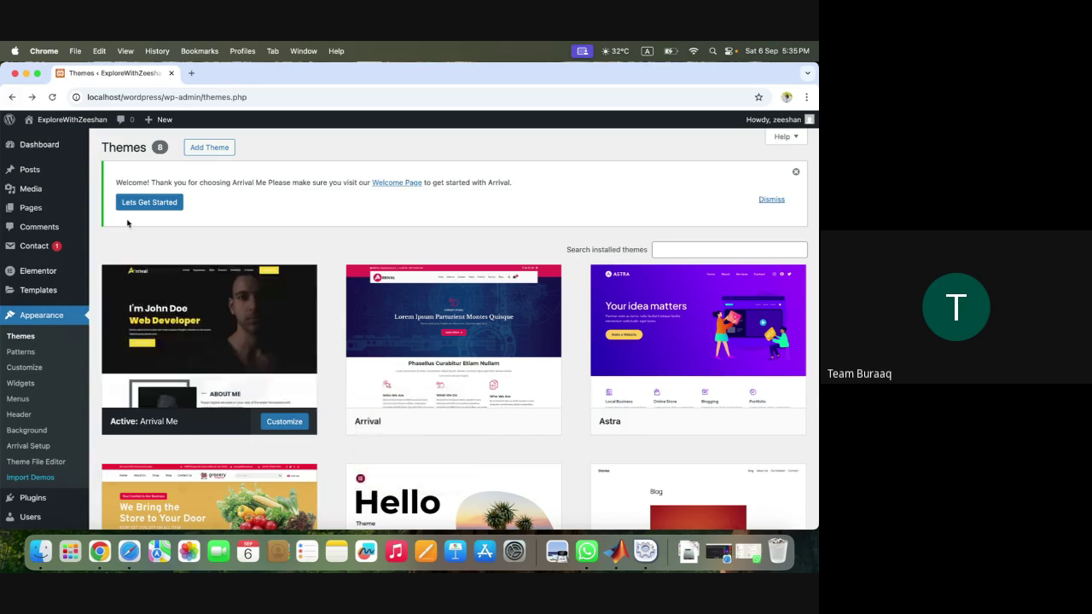
{"action": "mouse_move", "coordinate": [50, 140]}
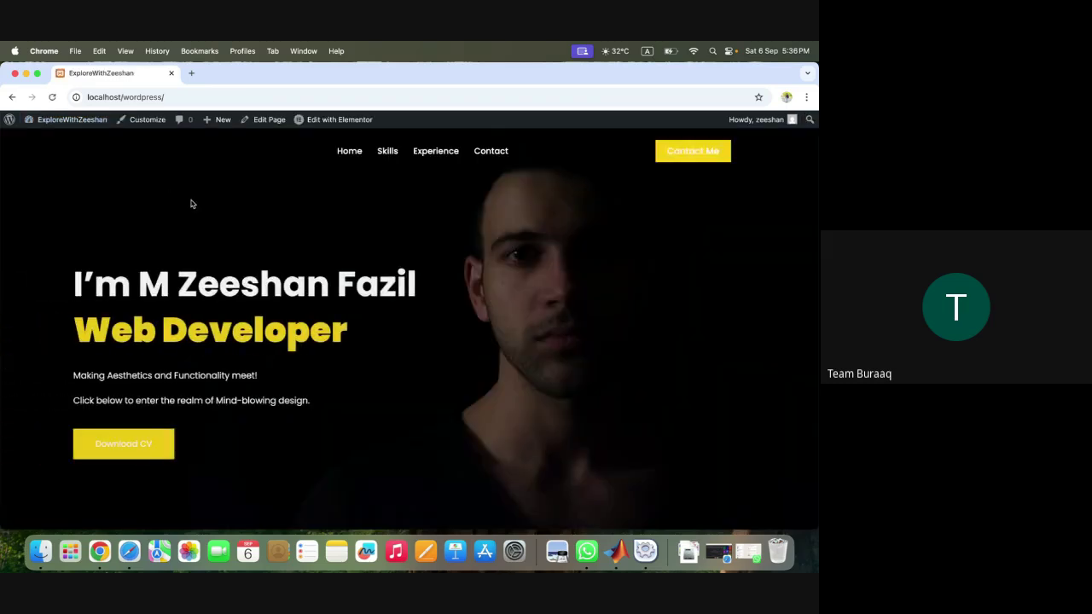
- Launch the Elementor editor for the Home page from the front-end admin bar
{"action": "left_click", "coordinate": [309, 121]}
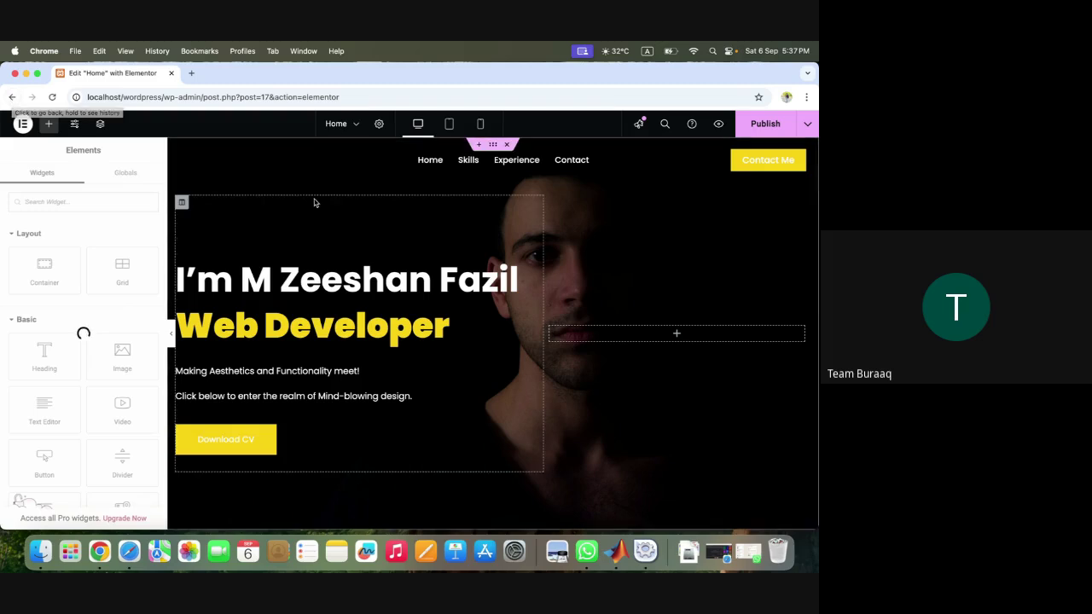
{"action": "scroll", "coordinate": [667, 316], "scroll_direction": "down", "scroll_amount": 2}
{"action": "scroll", "coordinate": [667, 316], "scroll_direction": "down", "scroll_amount": 5}
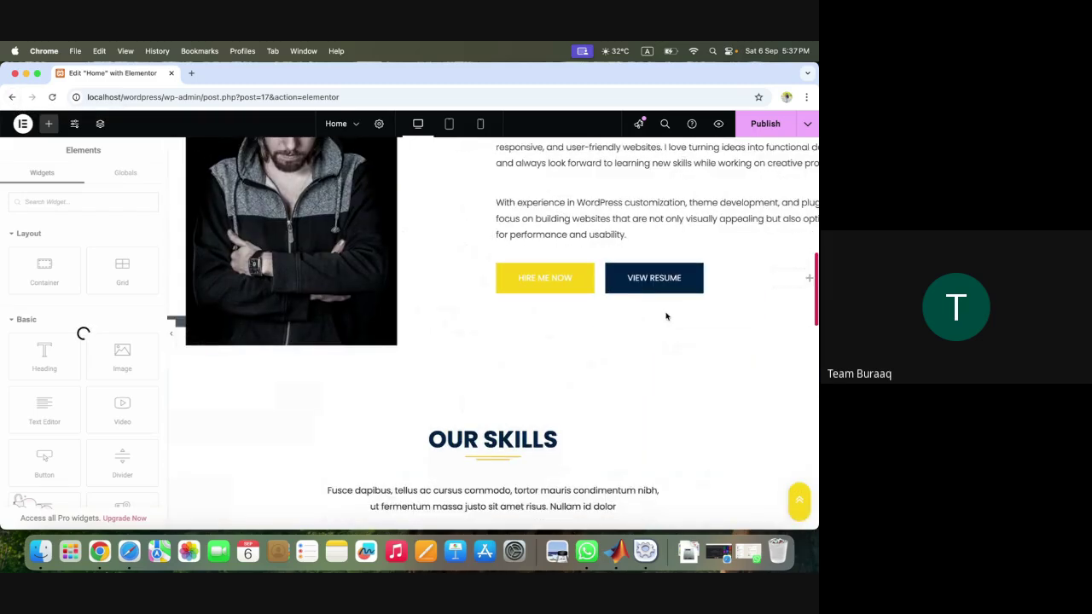
{"action": "scroll", "coordinate": [666, 316], "scroll_direction": "down", "scroll_amount": 15}
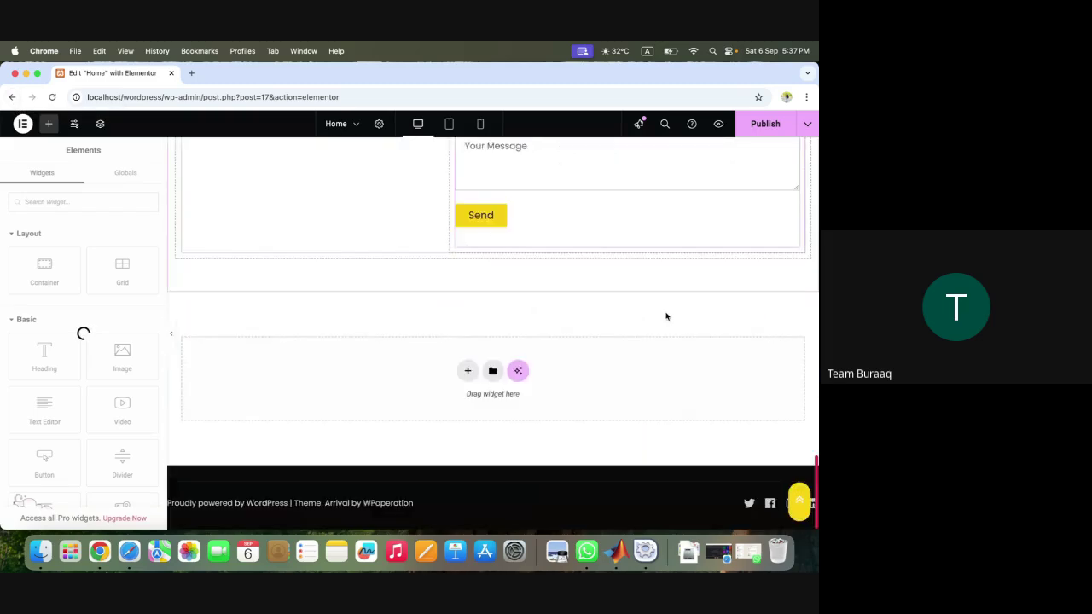
{"action": "scroll", "coordinate": [666, 317], "scroll_direction": "down", "scroll_amount": 2}
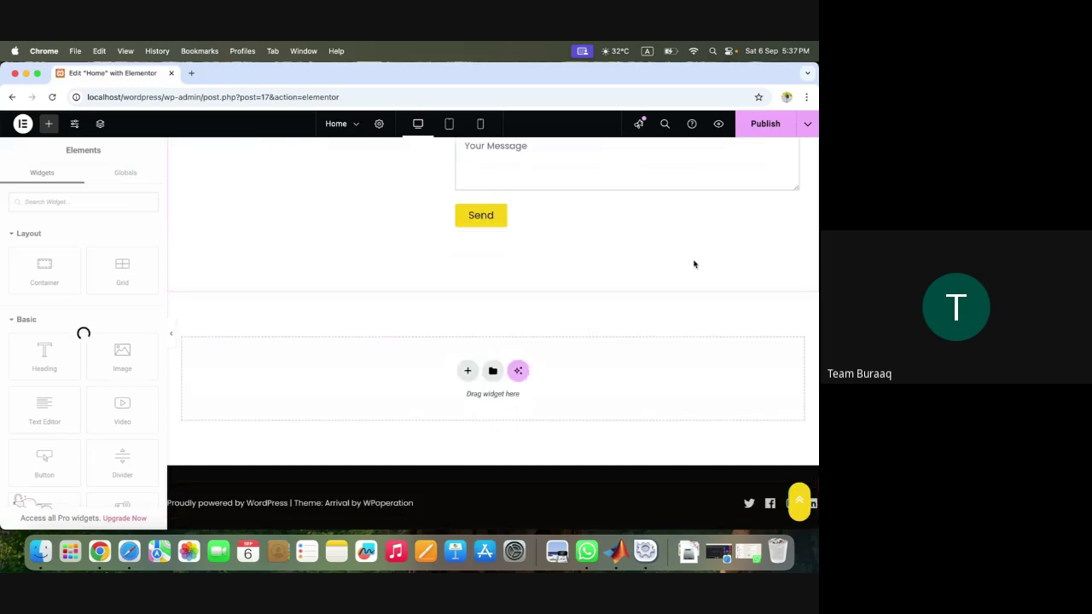
{"action": "scroll", "coordinate": [679, 242], "scroll_direction": "up", "scroll_amount": 5}
{"action": "scroll", "coordinate": [671, 236], "scroll_direction": "up", "scroll_amount": 20}
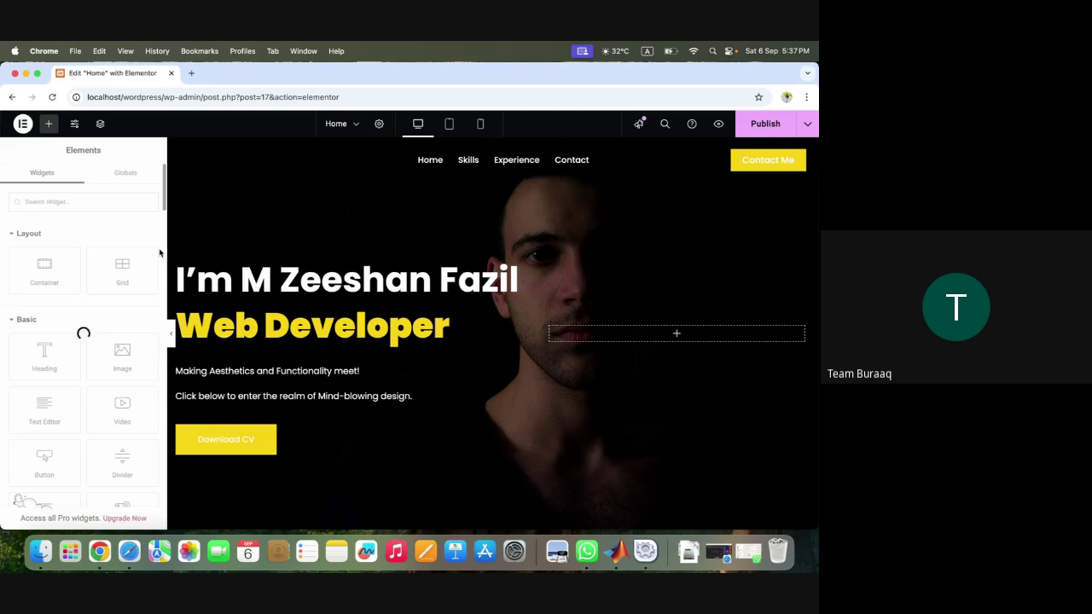
{"action": "key", "text": "XF86AudioRaiseVolume"}
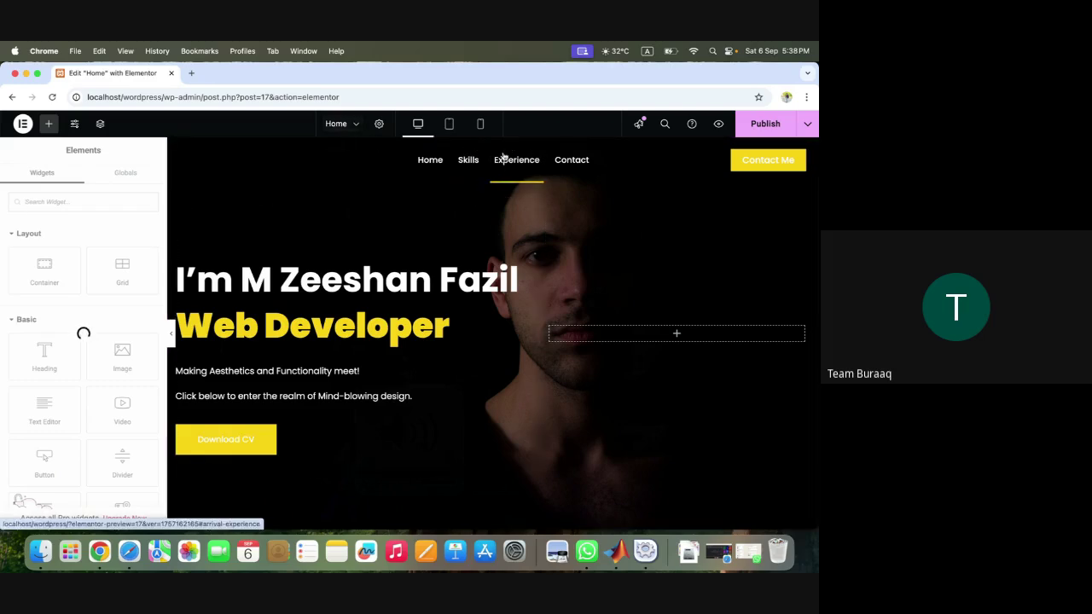
- Exit Elementor to the live home page and open the Arrival Me theme Customizer
{"action": "left_click", "coordinate": [12, 96]}
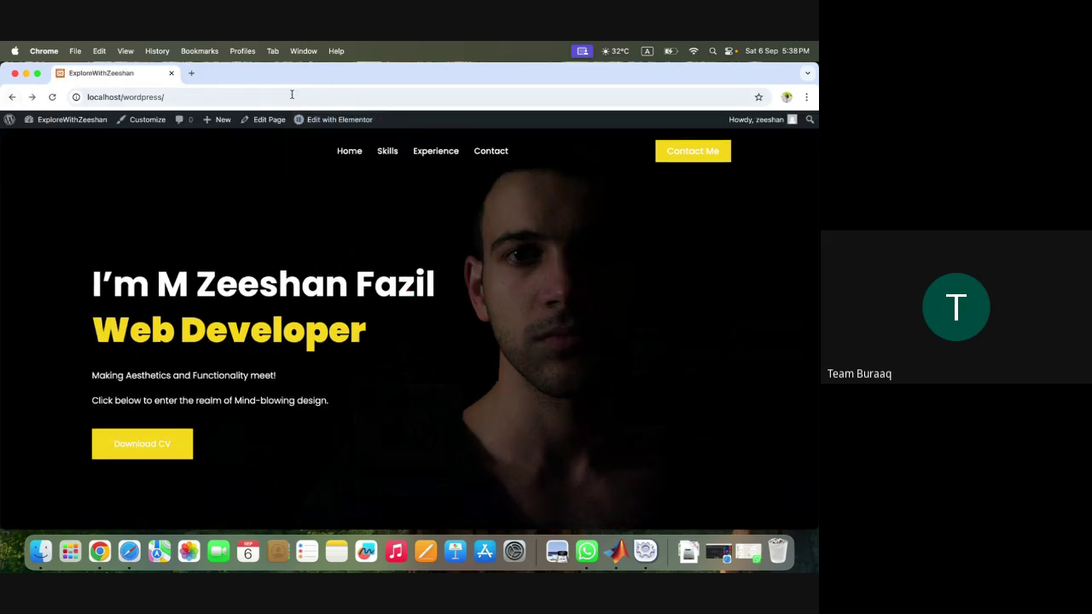
{"action": "left_click", "coordinate": [144, 123]}
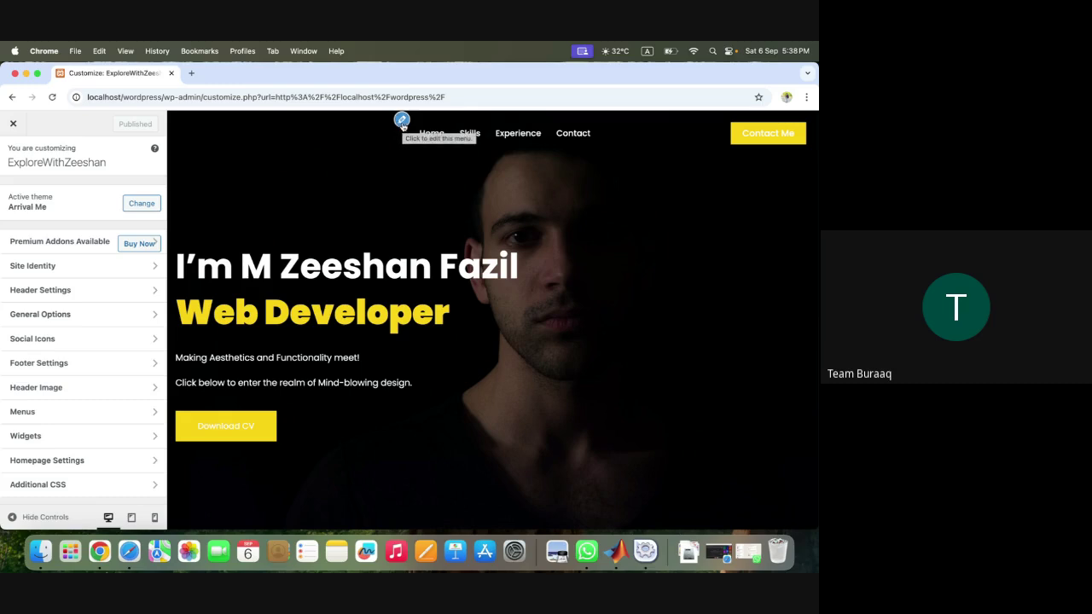
- Return to the Customizer's main list and open Menus, showing Main Menu on Primary
{"action": "left_click", "coordinate": [402, 121]}
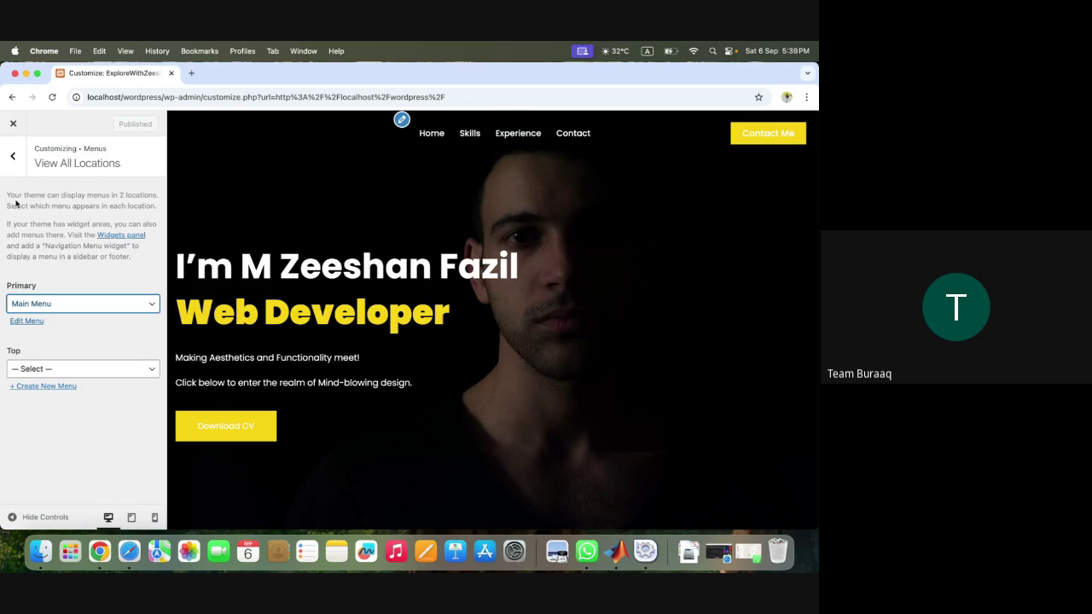
{"action": "left_click", "coordinate": [18, 162]}
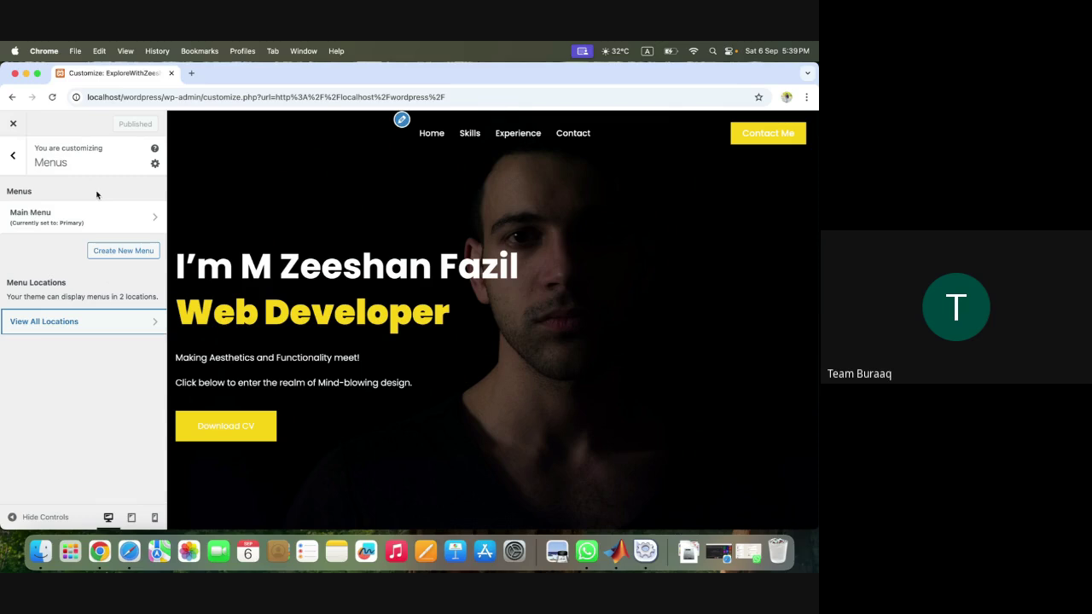
{"action": "left_click", "coordinate": [16, 166]}
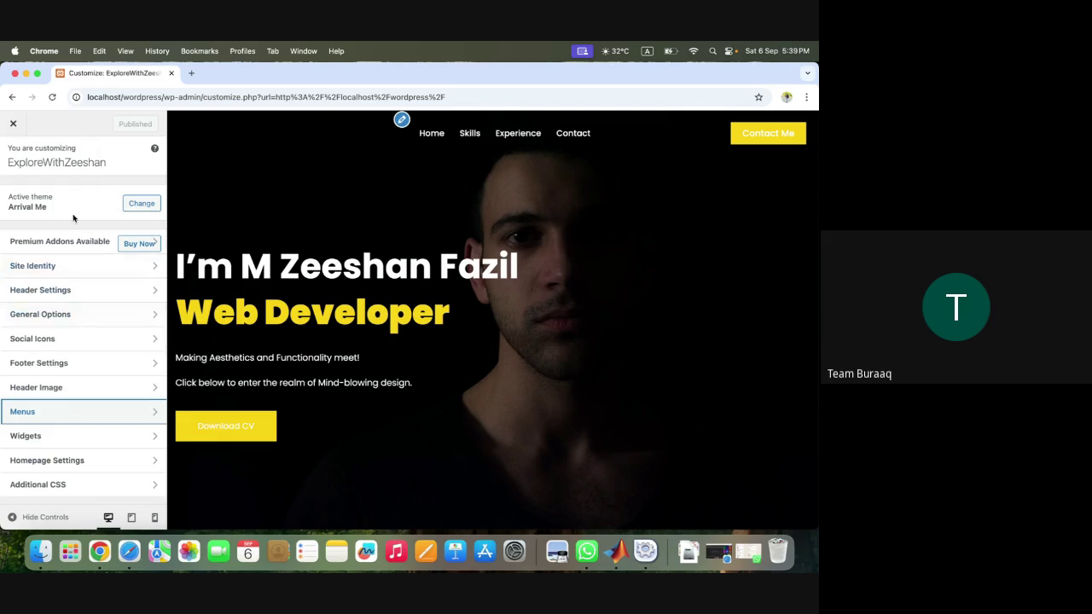
{"action": "left_click", "coordinate": [136, 411]}
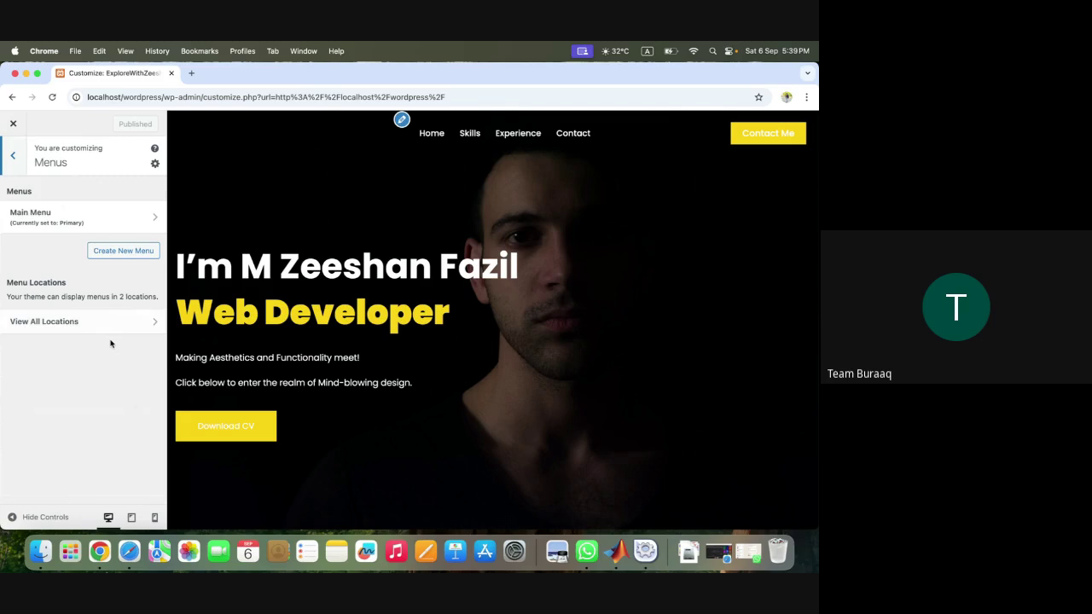
- View all menu locations, keep Main Menu on Primary and assign it to Top
{"action": "left_click", "coordinate": [111, 216]}
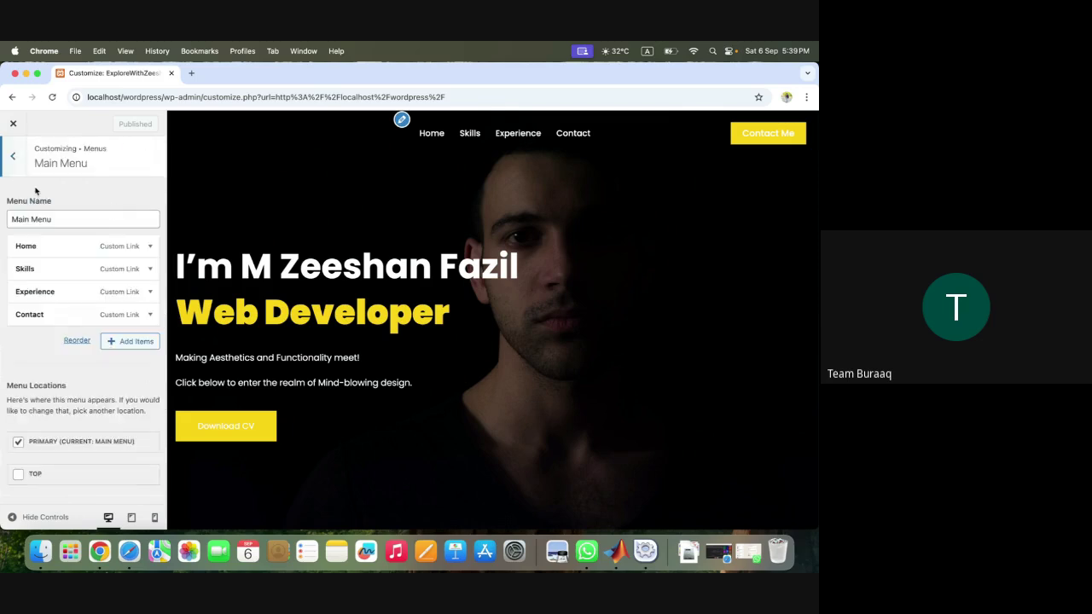
{"action": "left_click", "coordinate": [12, 155]}
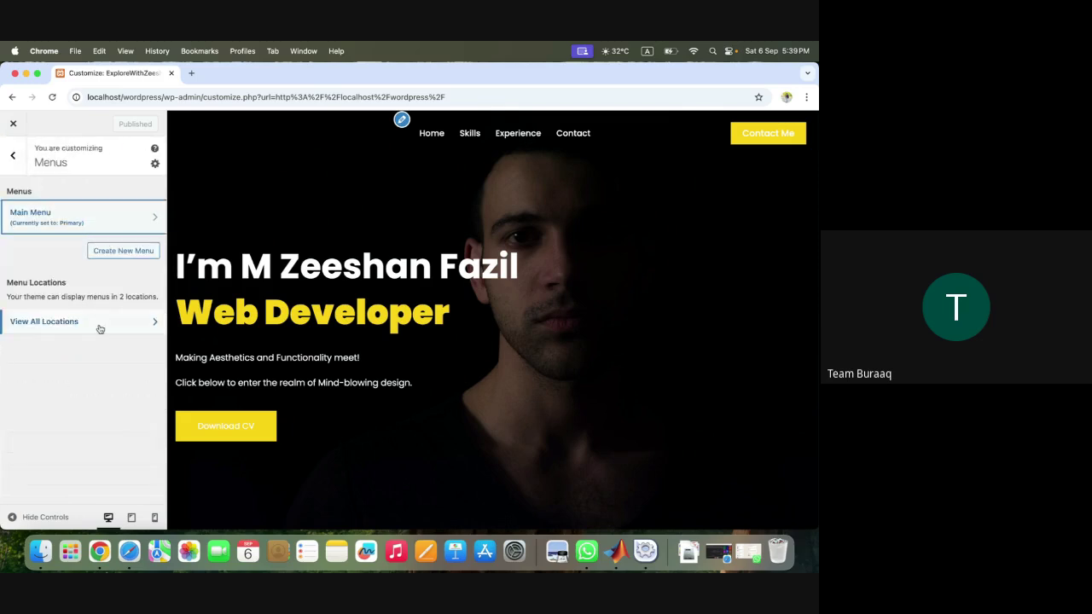
{"action": "left_click", "coordinate": [99, 326]}
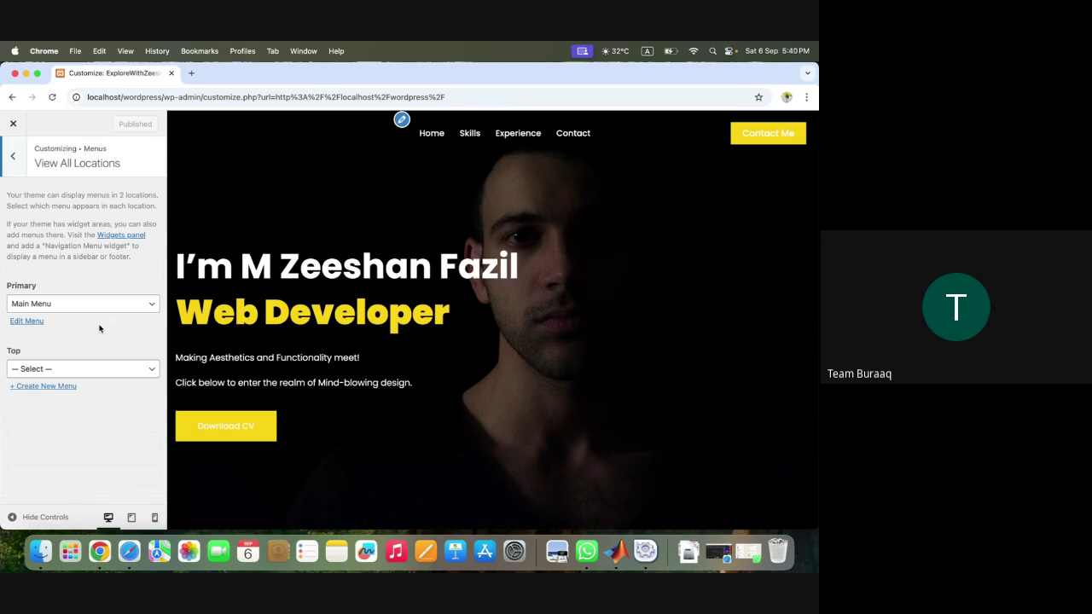
{"action": "left_click", "coordinate": [120, 305]}
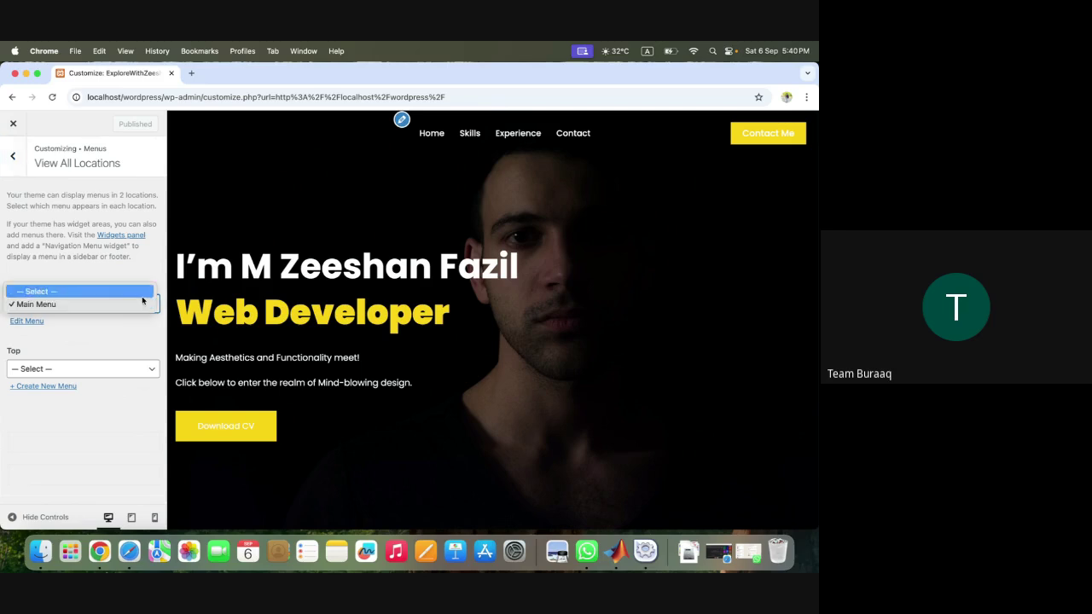
{"action": "left_click", "coordinate": [136, 305]}
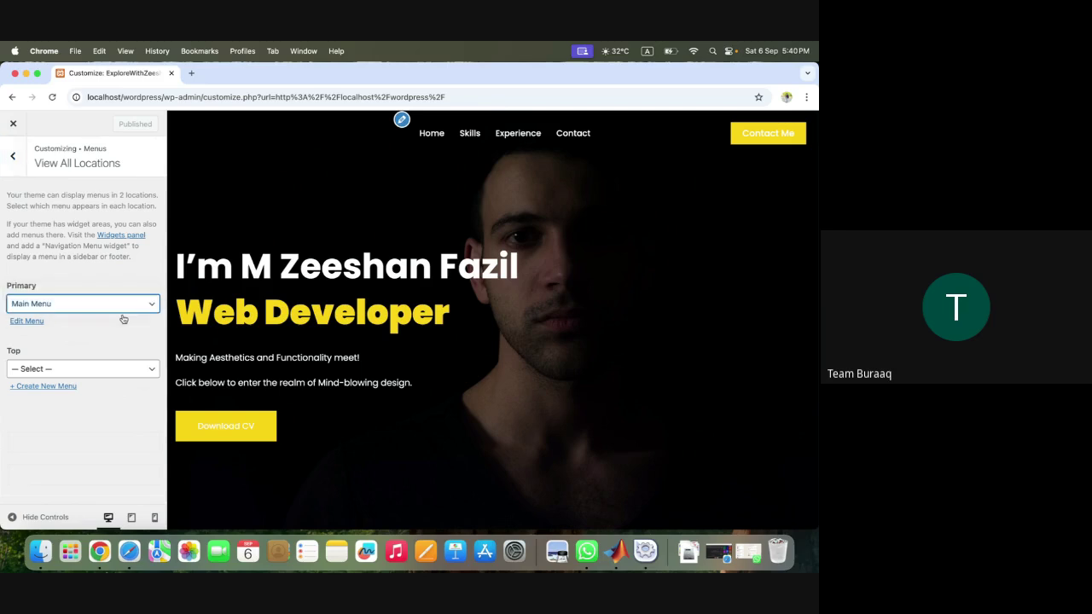
{"action": "left_click", "coordinate": [128, 368]}
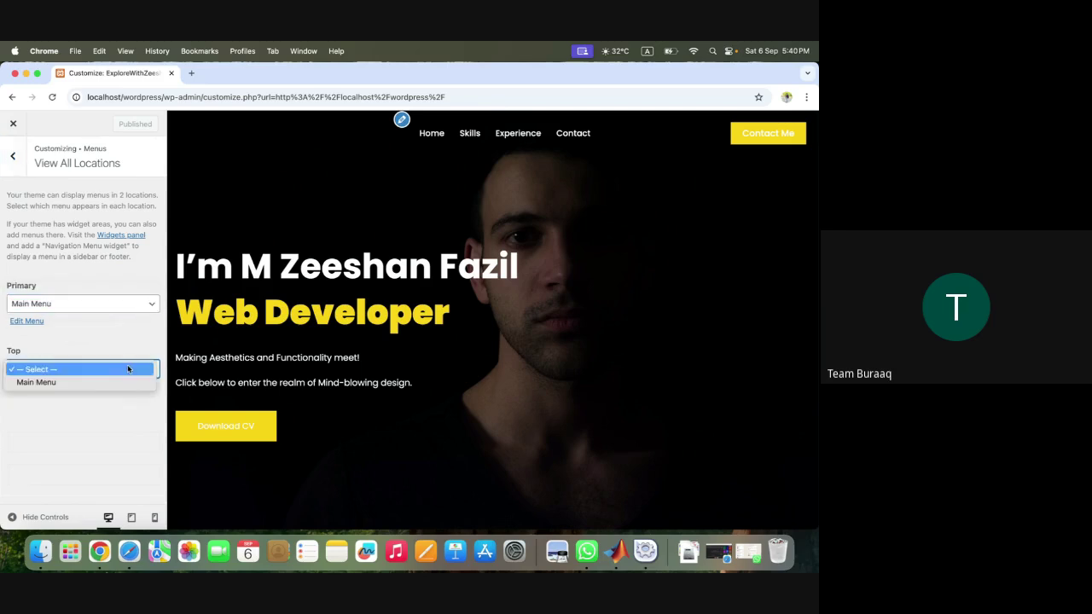
{"action": "left_click", "coordinate": [123, 382]}
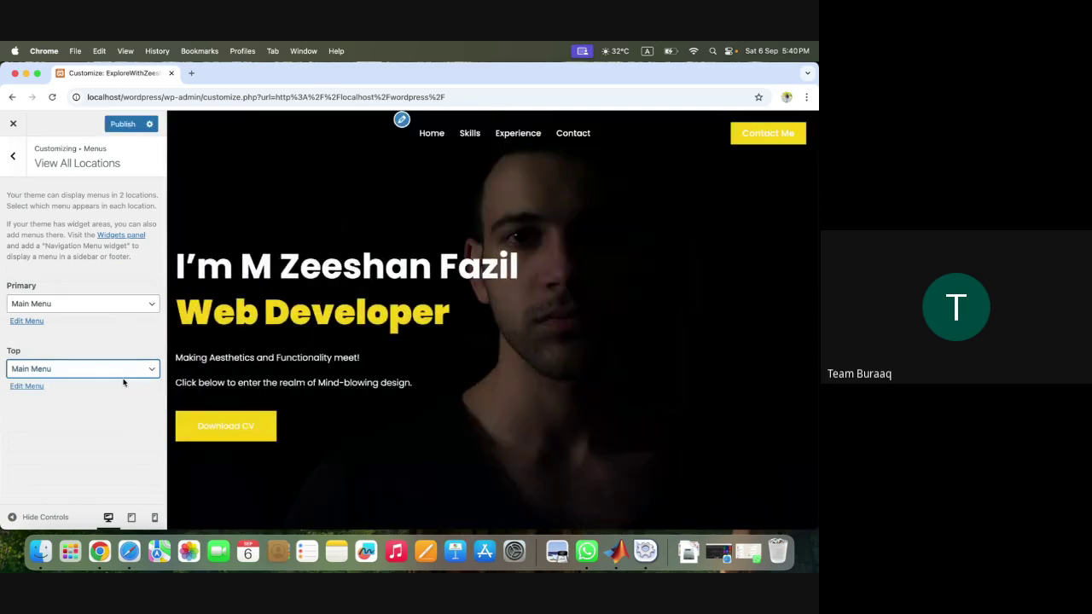
{"action": "scroll", "coordinate": [507, 351], "scroll_direction": "down", "scroll_amount": 8}
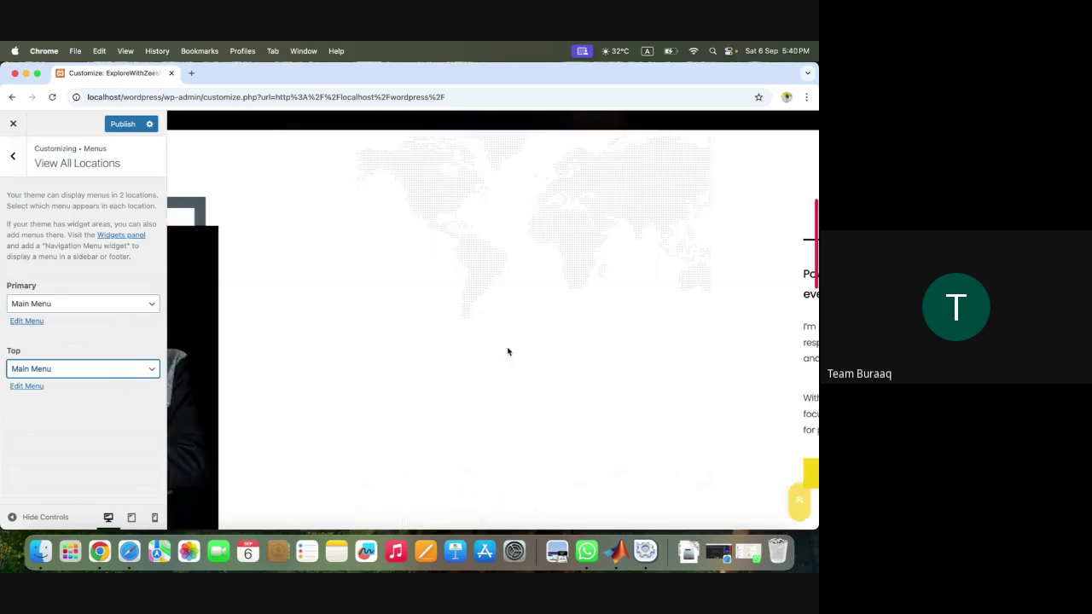
{"action": "scroll", "coordinate": [507, 352], "scroll_direction": "down", "scroll_amount": 10}
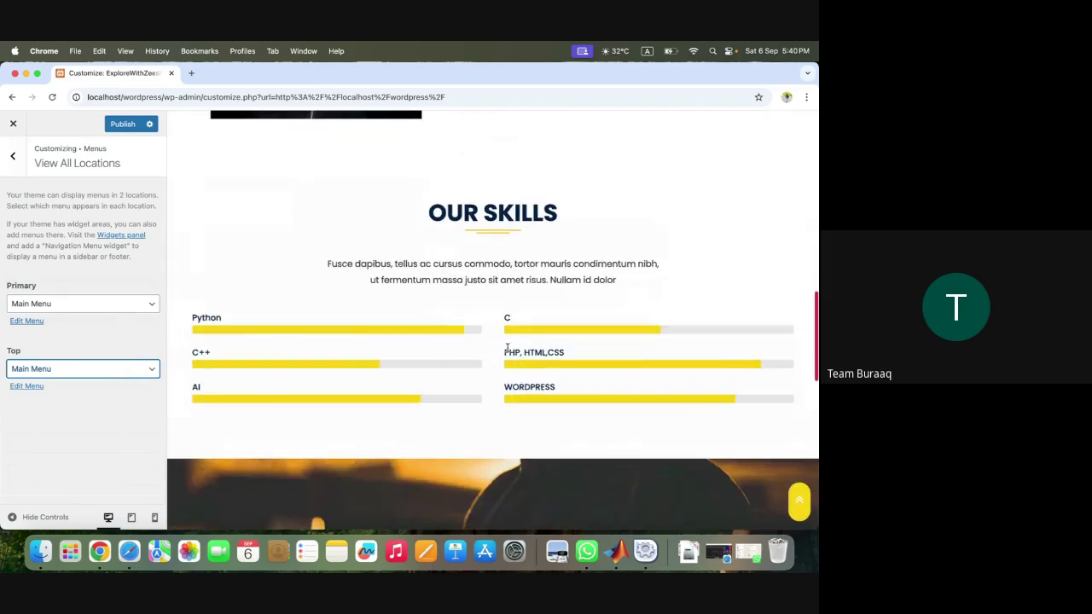
{"action": "scroll", "coordinate": [508, 352], "scroll_direction": "down", "scroll_amount": 4}
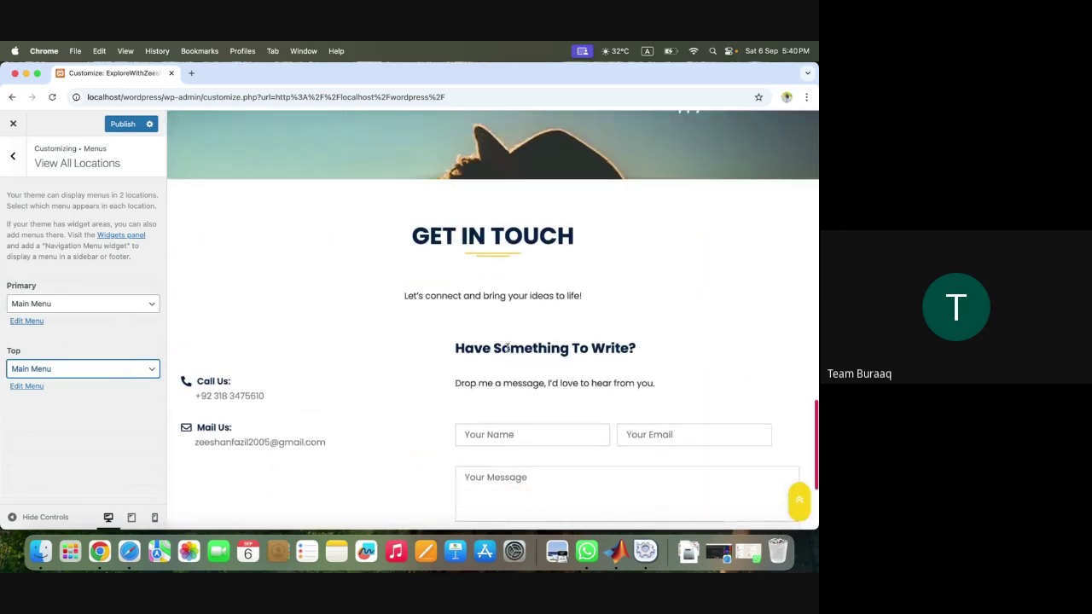
{"action": "scroll", "coordinate": [507, 351], "scroll_direction": "down", "scroll_amount": 3}
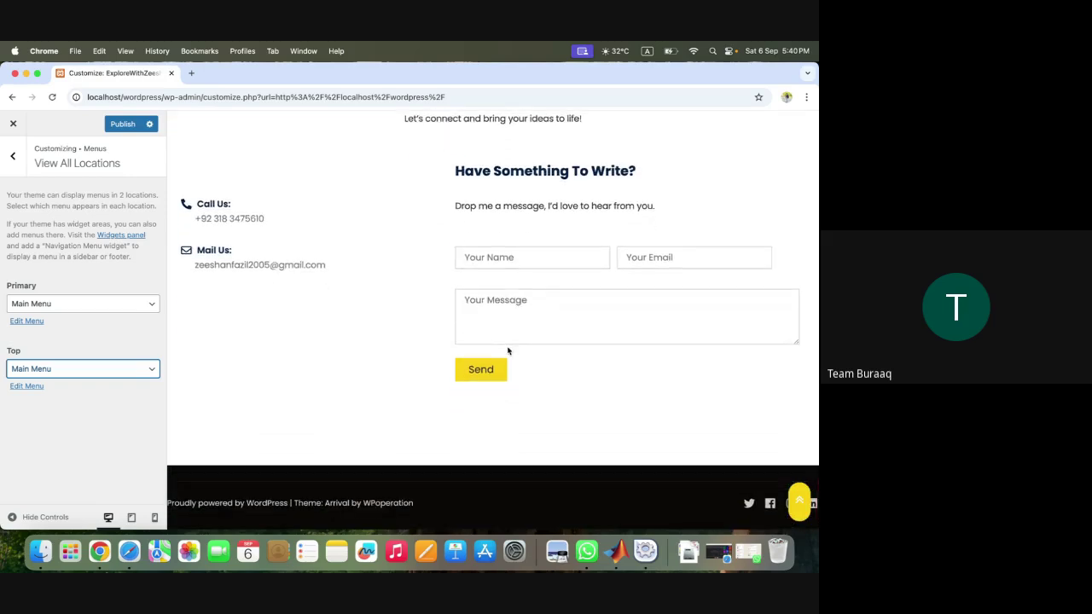
{"action": "scroll", "coordinate": [507, 352], "scroll_direction": "up", "scroll_amount": 15}
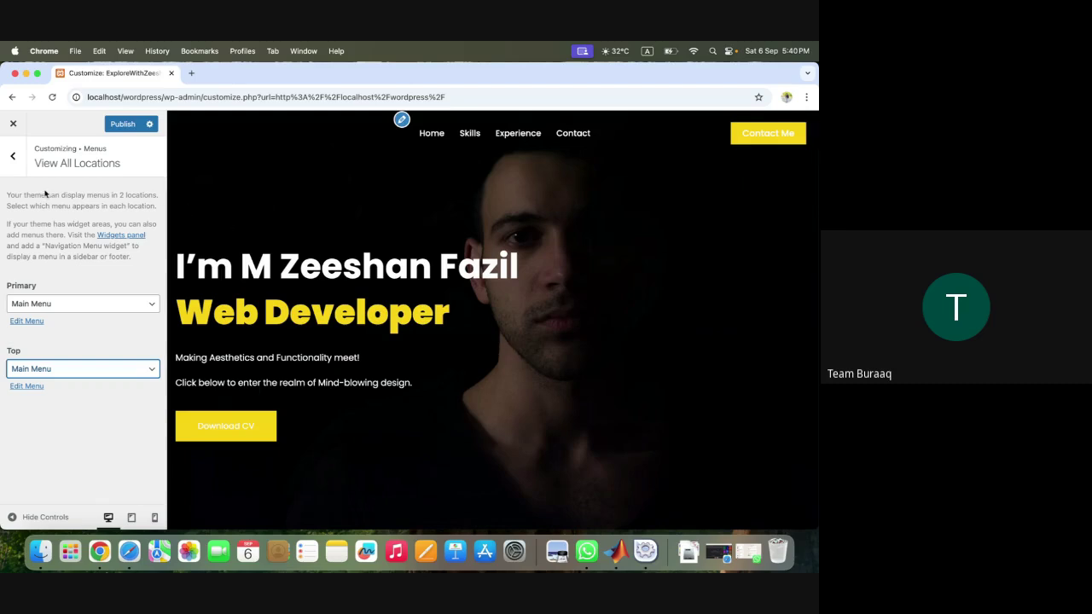
- Close the Customizer without publishing the menu changes and bring up Google Meet
{"action": "left_click", "coordinate": [14, 169]}
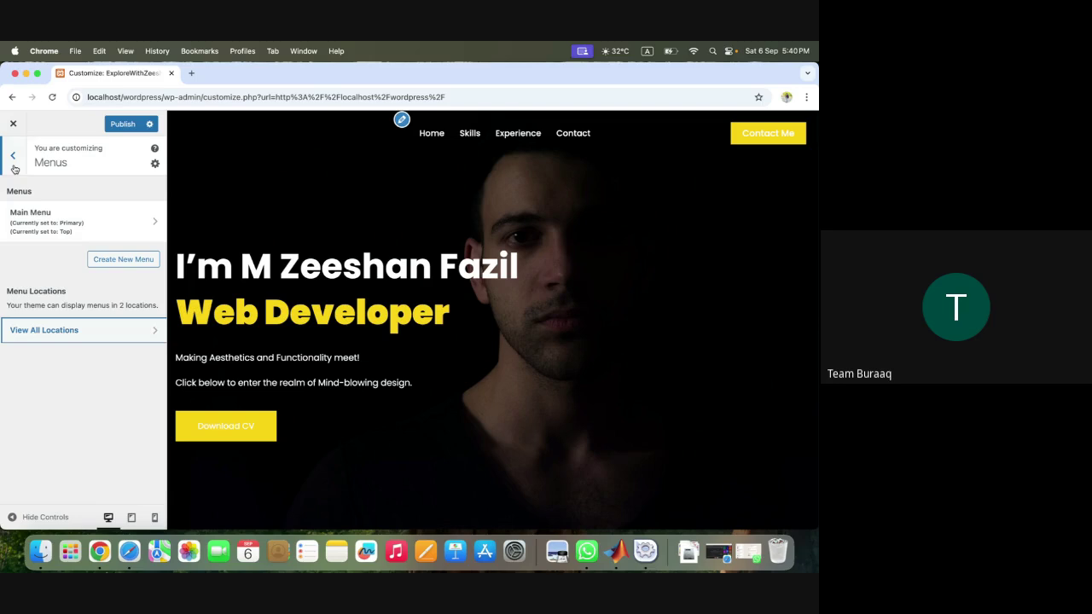
{"action": "left_click", "coordinate": [14, 160]}
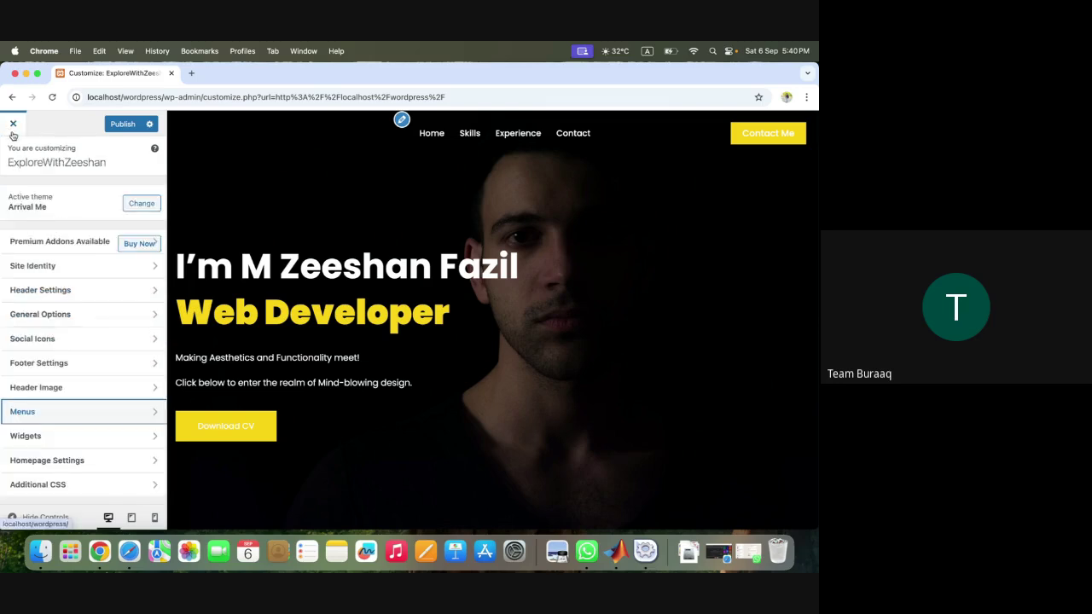
{"action": "left_click", "coordinate": [14, 132]}
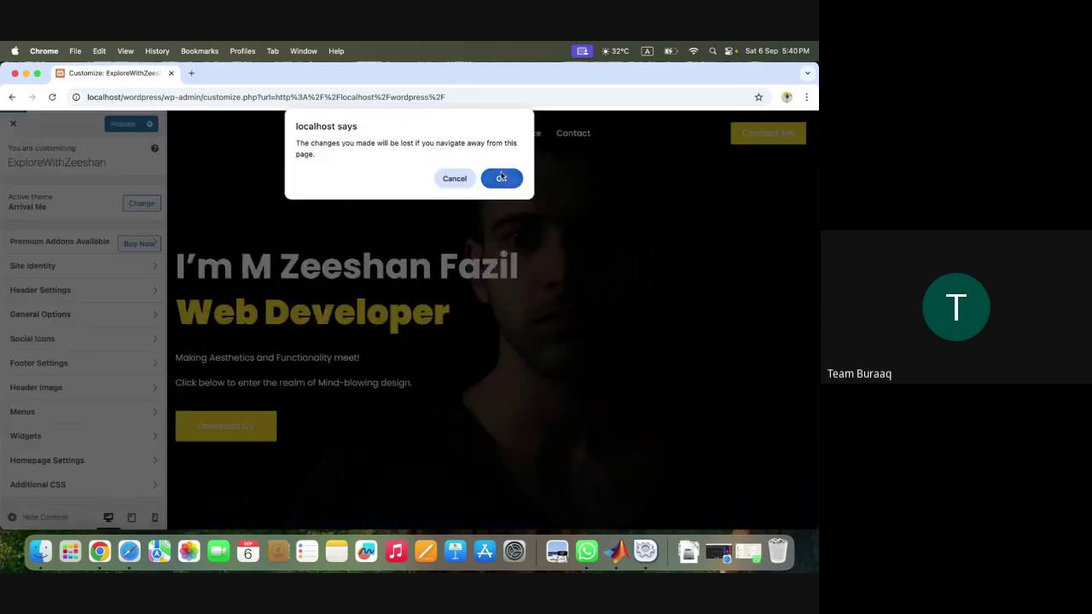
{"action": "left_click", "coordinate": [503, 175]}
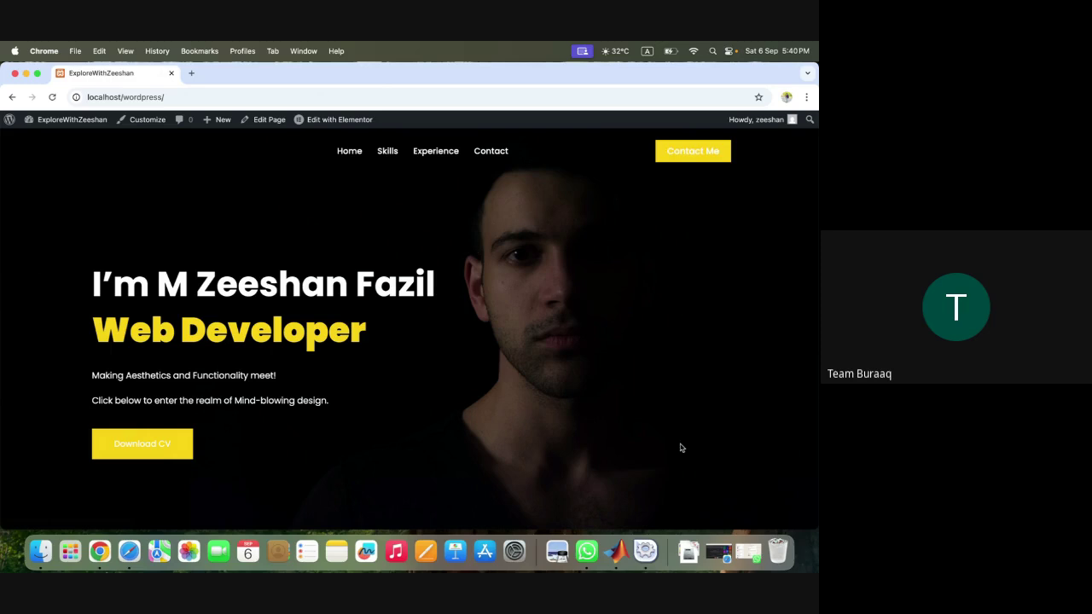
{"action": "left_click", "coordinate": [723, 561]}
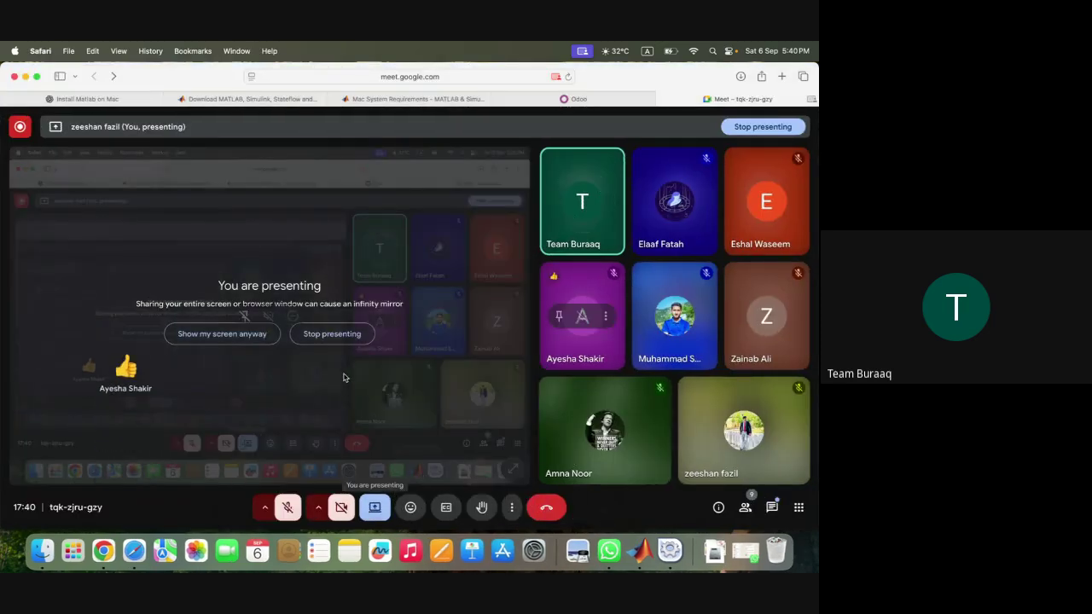
- End the Meet screen share and show Chrome loading the Elementor Home editor
{"action": "left_click", "coordinate": [357, 341]}
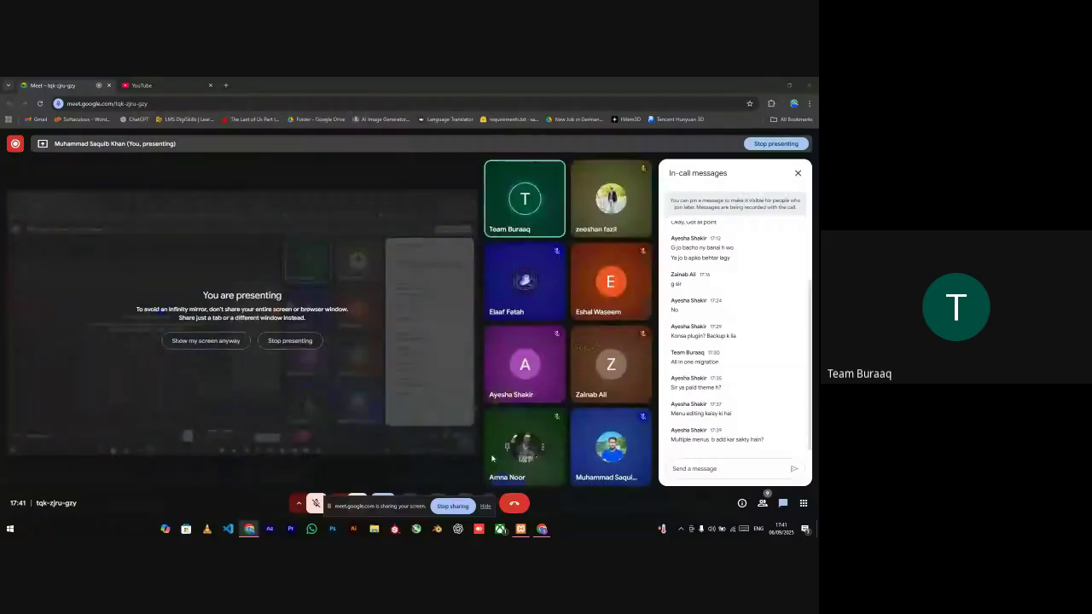
{"action": "left_click", "coordinate": [542, 529]}
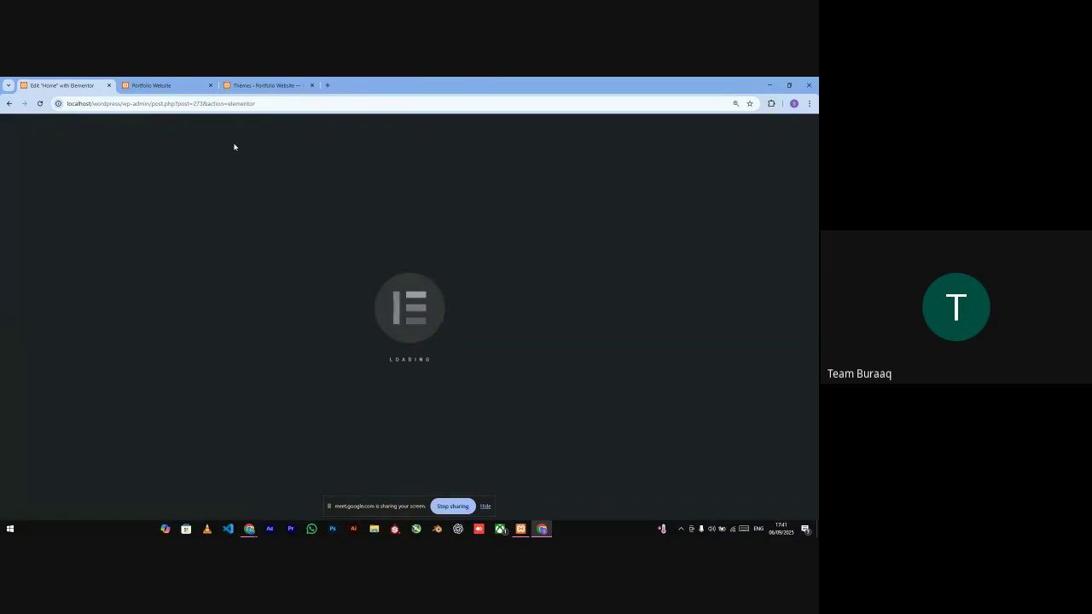
- Switch to the live Portfolio Website page and hide the screen-sharing notification bar
{"action": "left_click", "coordinate": [174, 81]}
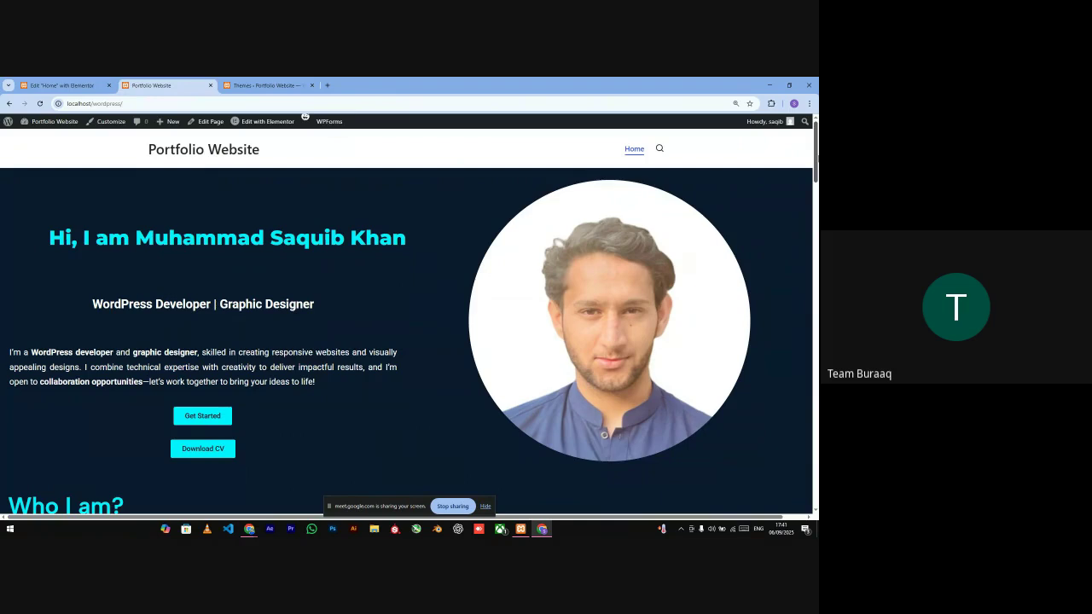
{"action": "scroll", "coordinate": [816, 169], "scroll_direction": "down", "scroll_amount": 2}
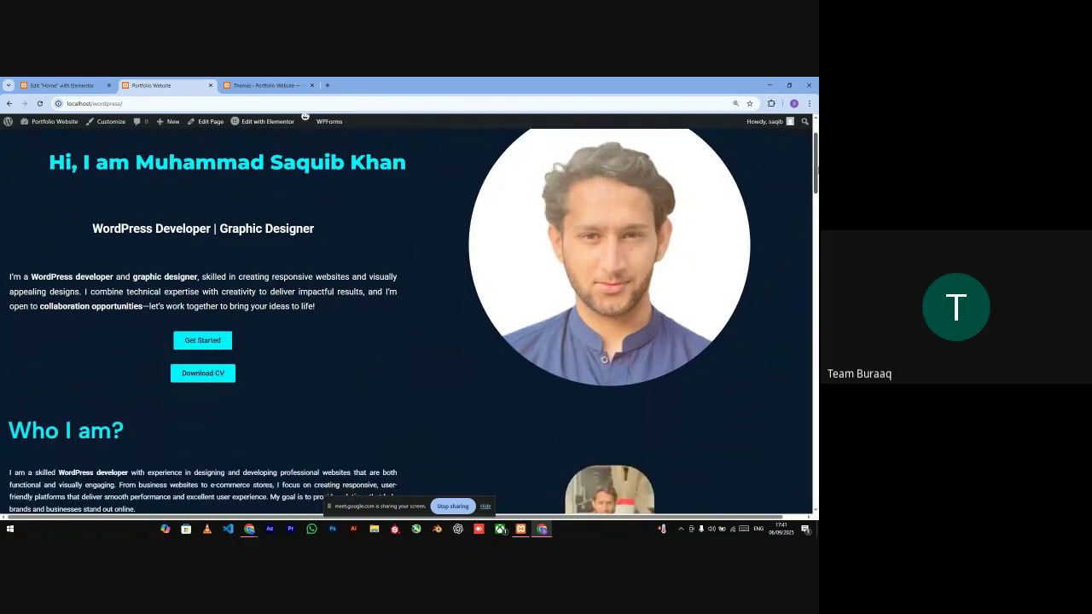
{"action": "scroll", "coordinate": [816, 170], "scroll_direction": "up", "scroll_amount": 2}
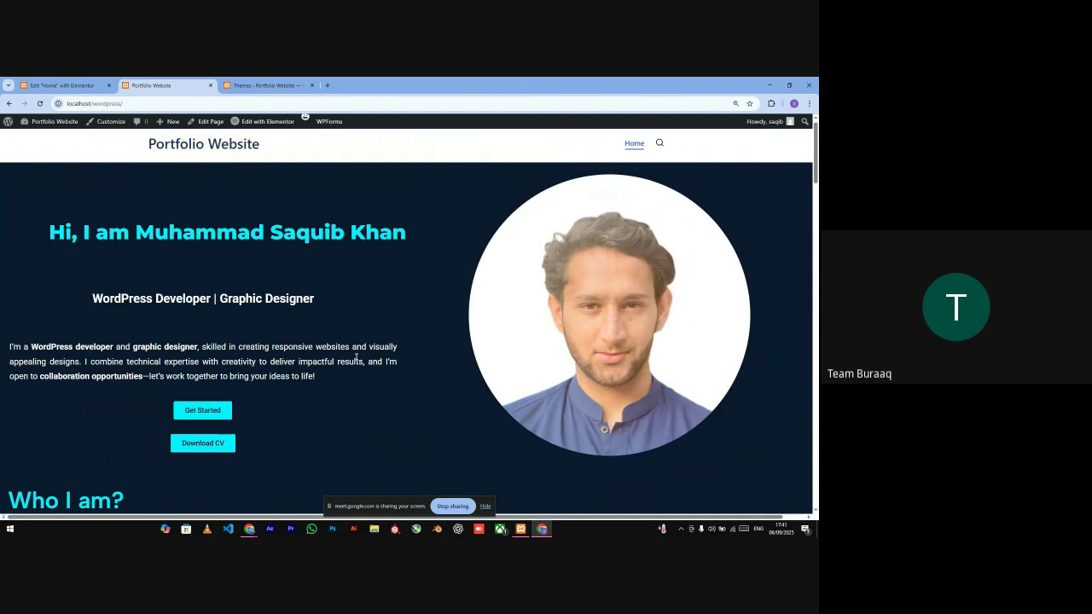
{"action": "left_click", "coordinate": [485, 505]}
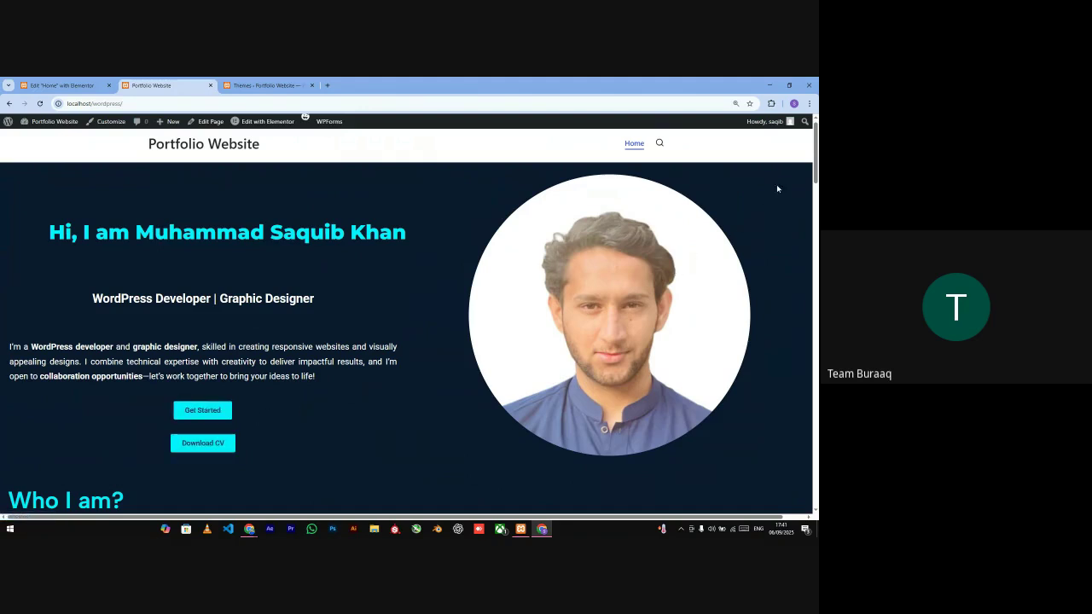
{"action": "left_click_drag", "start_coordinate": [815, 161], "coordinate": [816, 358]}
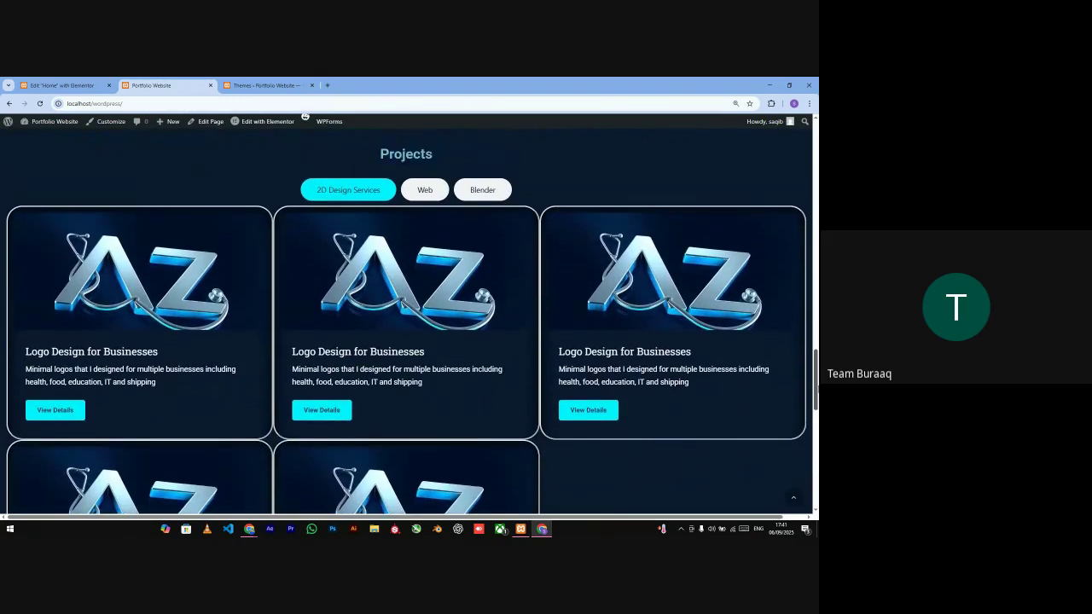
- Filter Projects by Web, Blender, then Web again, and return to the Elementor Home tab
{"action": "left_click", "coordinate": [423, 190]}
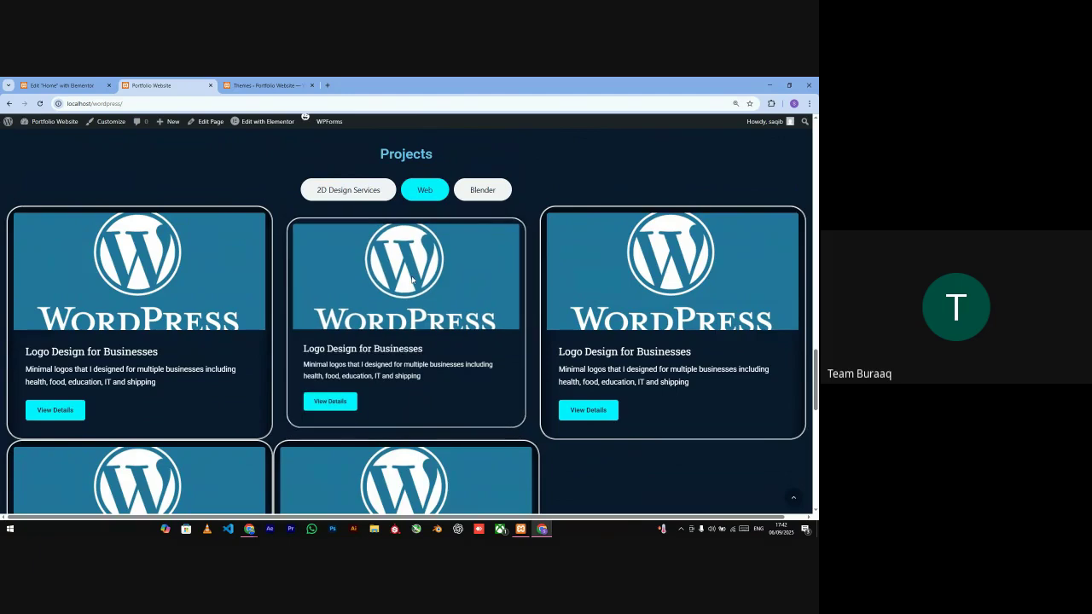
{"action": "left_click", "coordinate": [480, 190]}
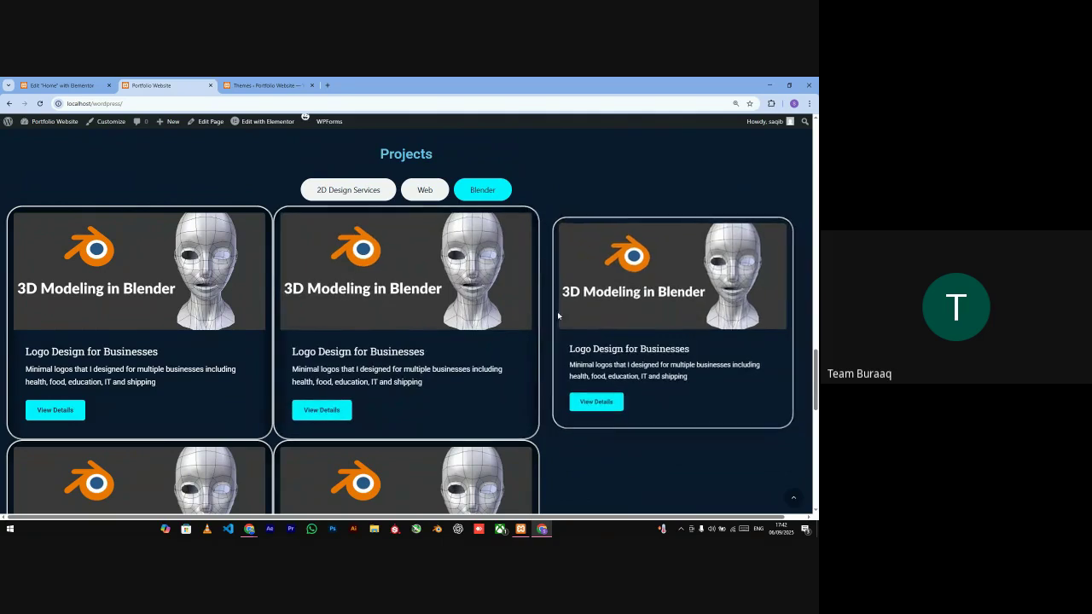
{"action": "left_click", "coordinate": [426, 194]}
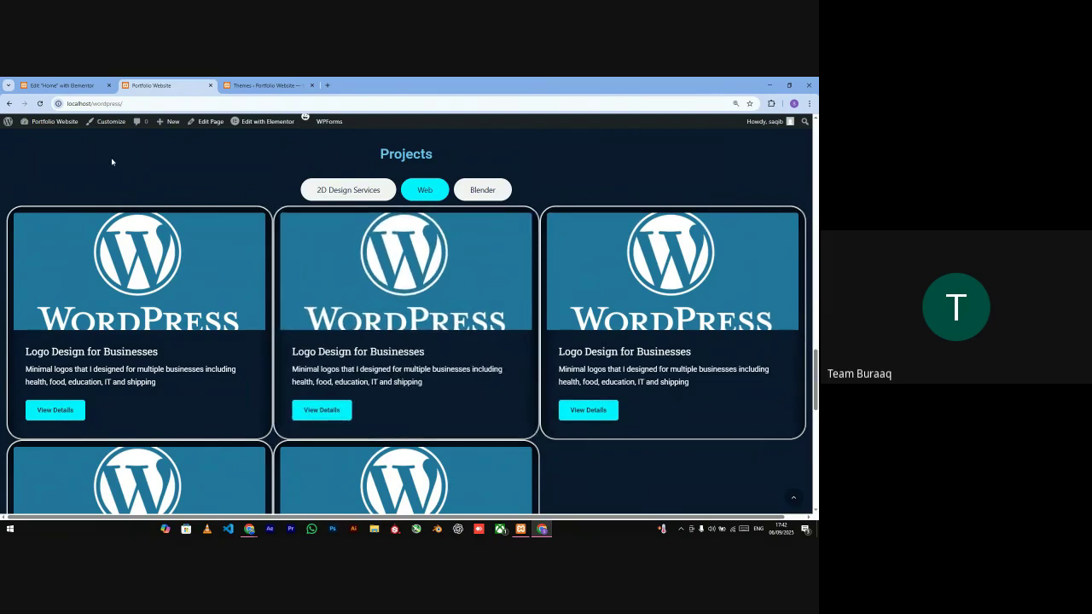
{"action": "left_click", "coordinate": [74, 86]}
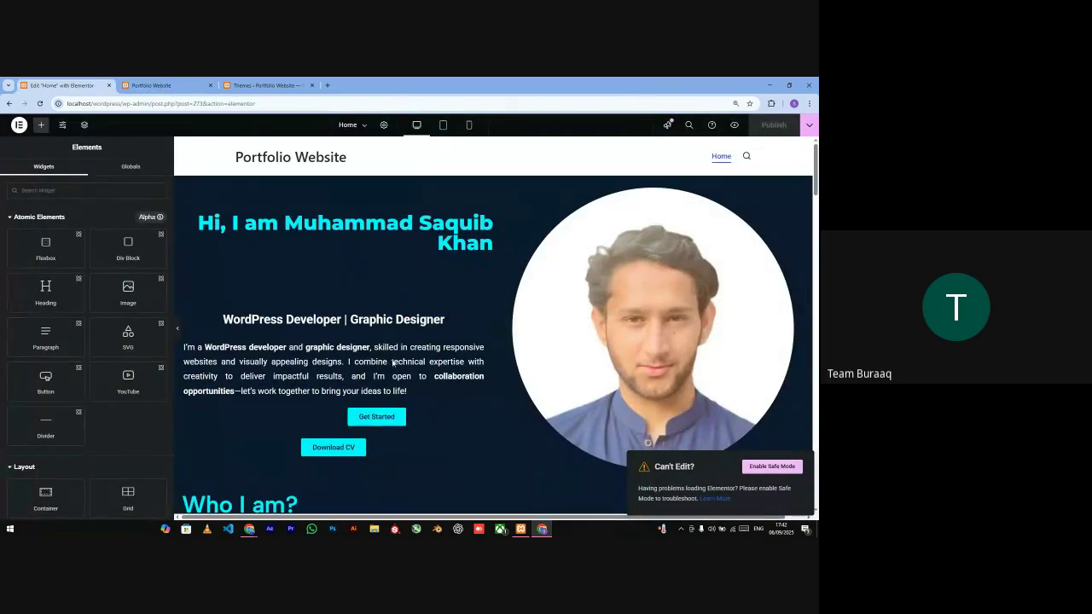
- Select the service Tabs widget and switch its tabs from Web to Blender's 3D Modeling card
{"action": "left_click_drag", "start_coordinate": [815, 170], "coordinate": [815, 288]}
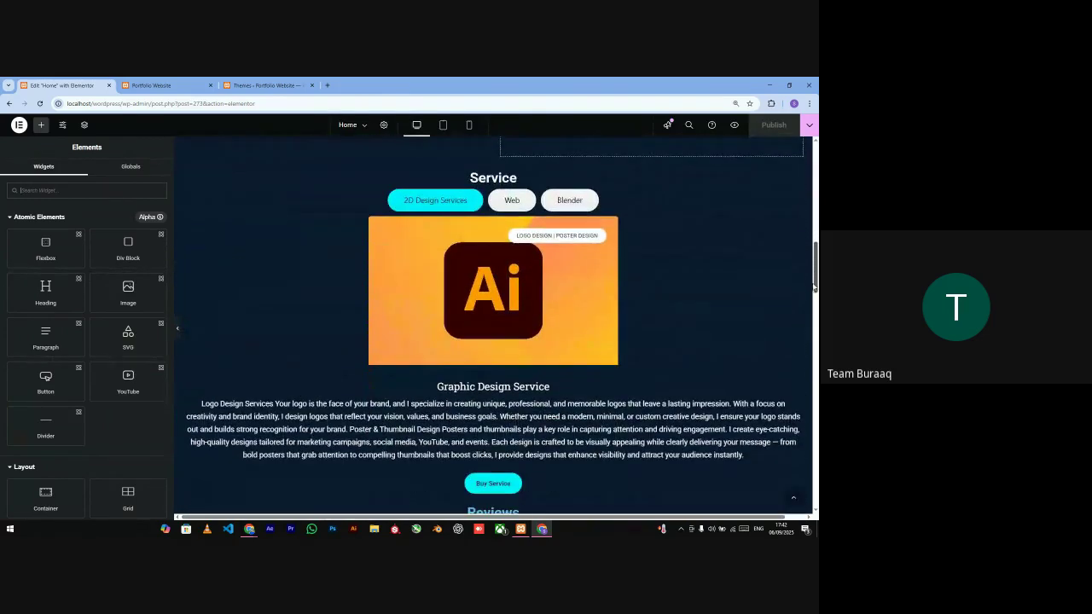
{"action": "left_click", "coordinate": [441, 220]}
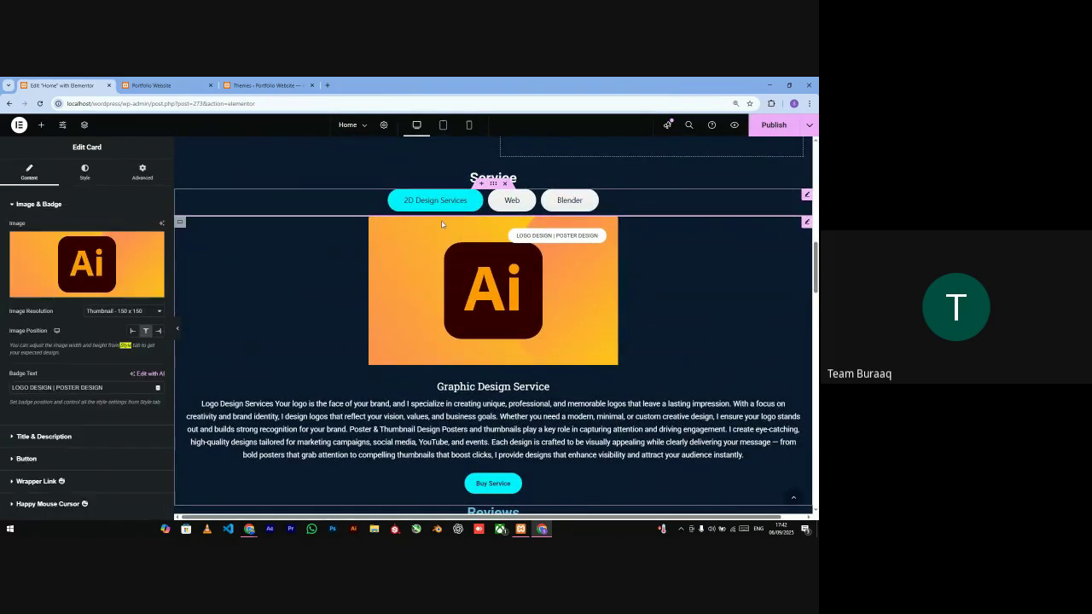
{"action": "right_click", "coordinate": [311, 260]}
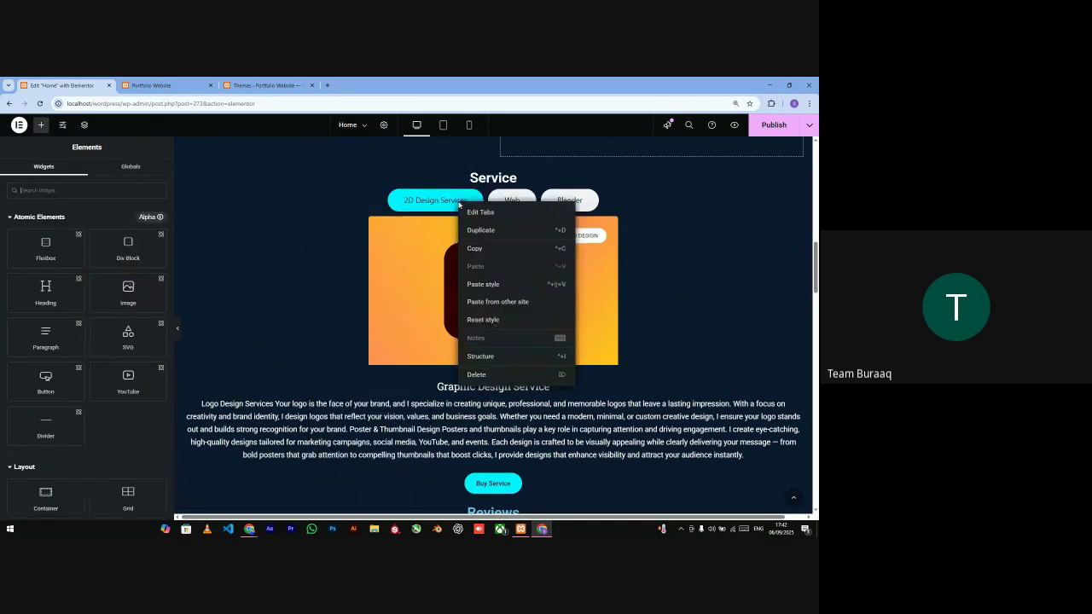
{"action": "left_click", "coordinate": [397, 224]}
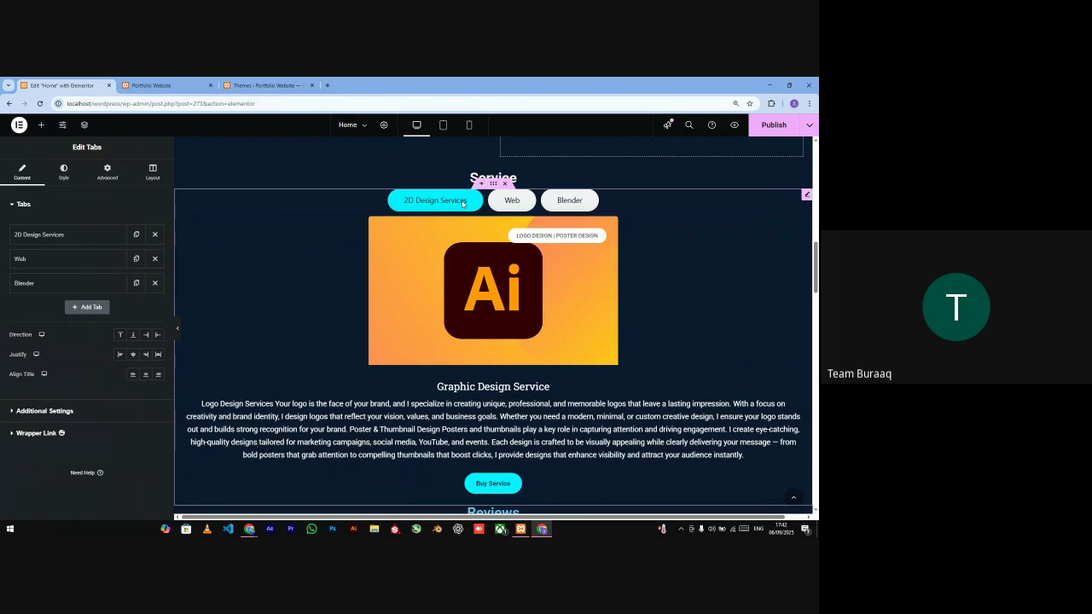
{"action": "left_click", "coordinate": [511, 202]}
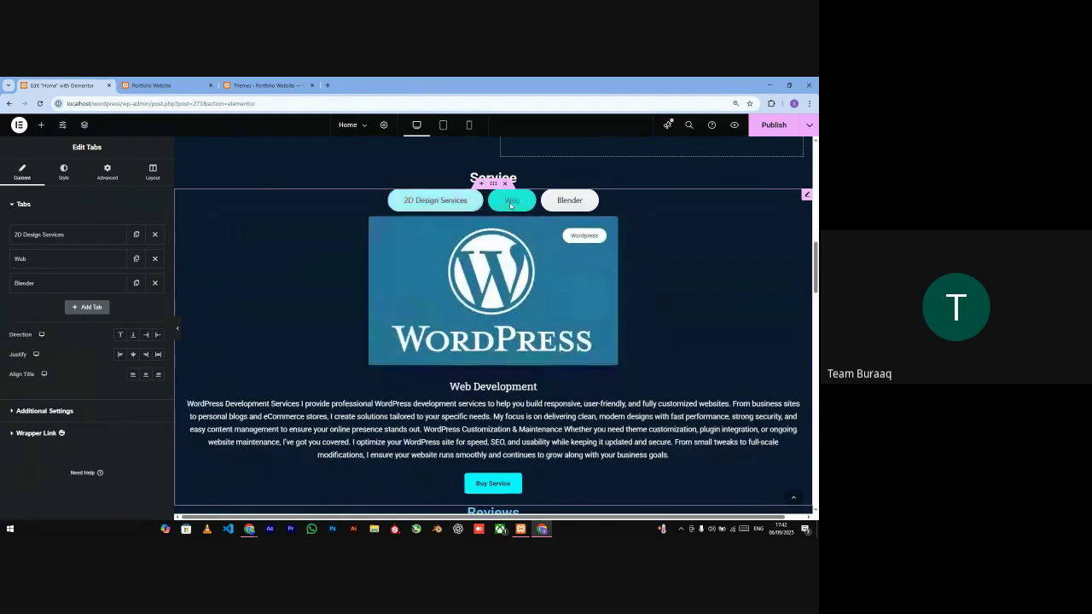
{"action": "left_click", "coordinate": [564, 203]}
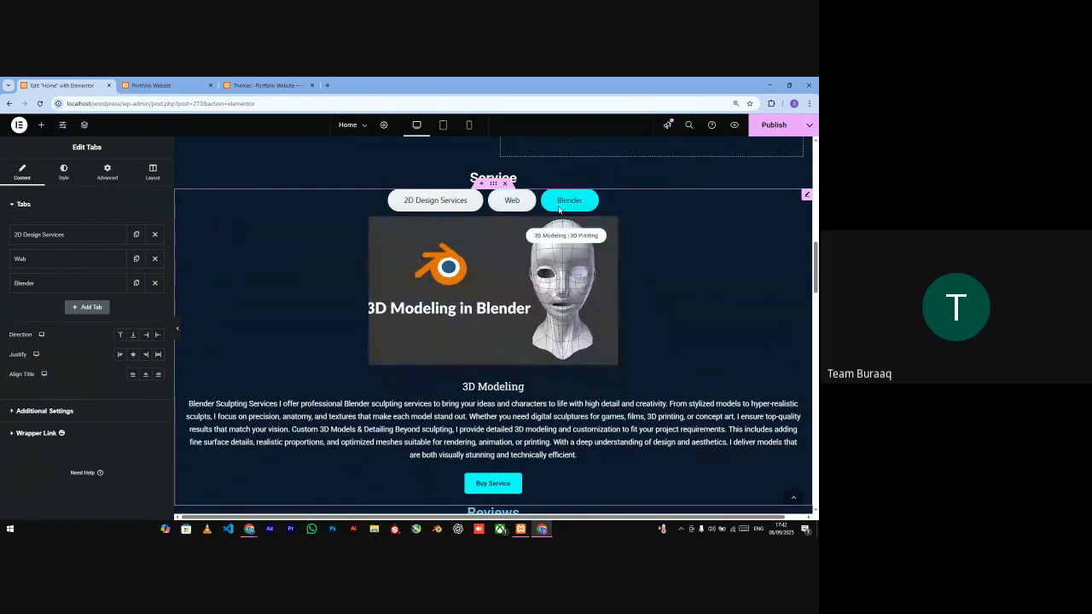
- Edit the 3D Modeling card, browse its content sections, and show its Style settings
{"action": "right_click", "coordinate": [476, 270]}
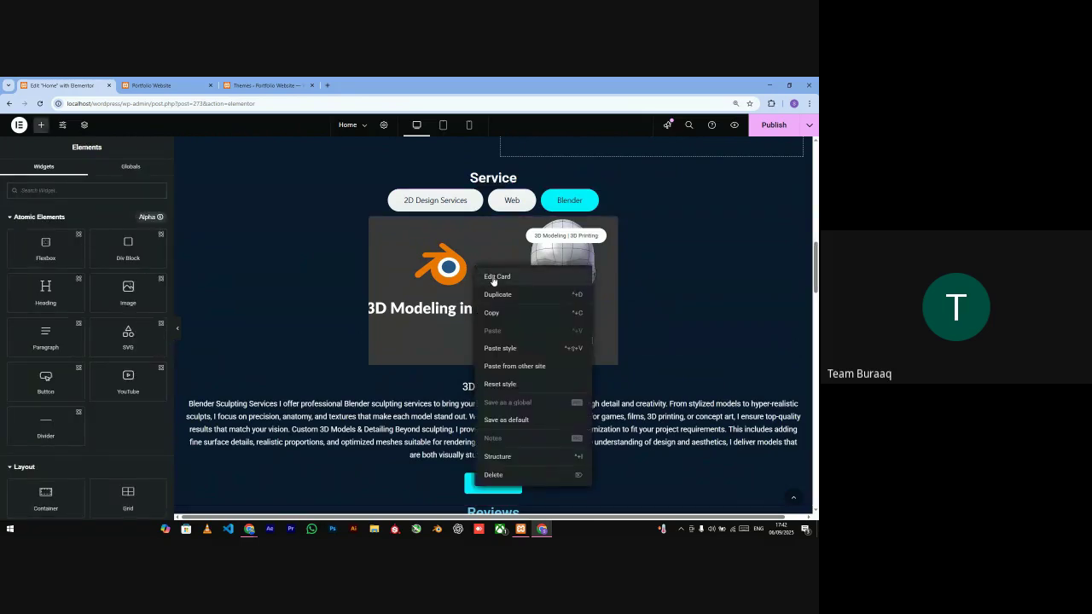
{"action": "left_click", "coordinate": [494, 276]}
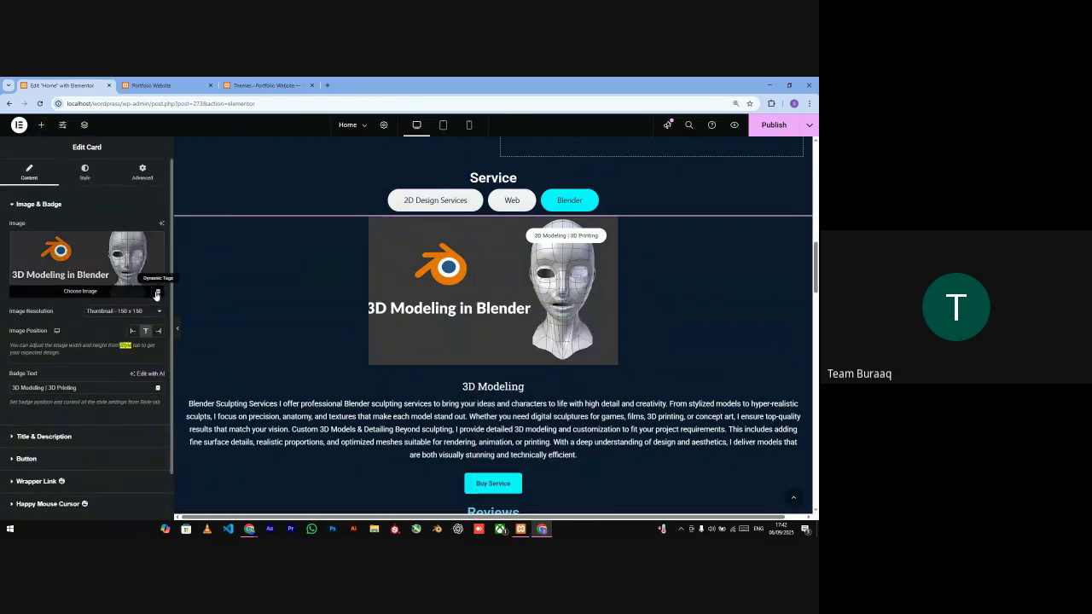
{"action": "left_click", "coordinate": [11, 207]}
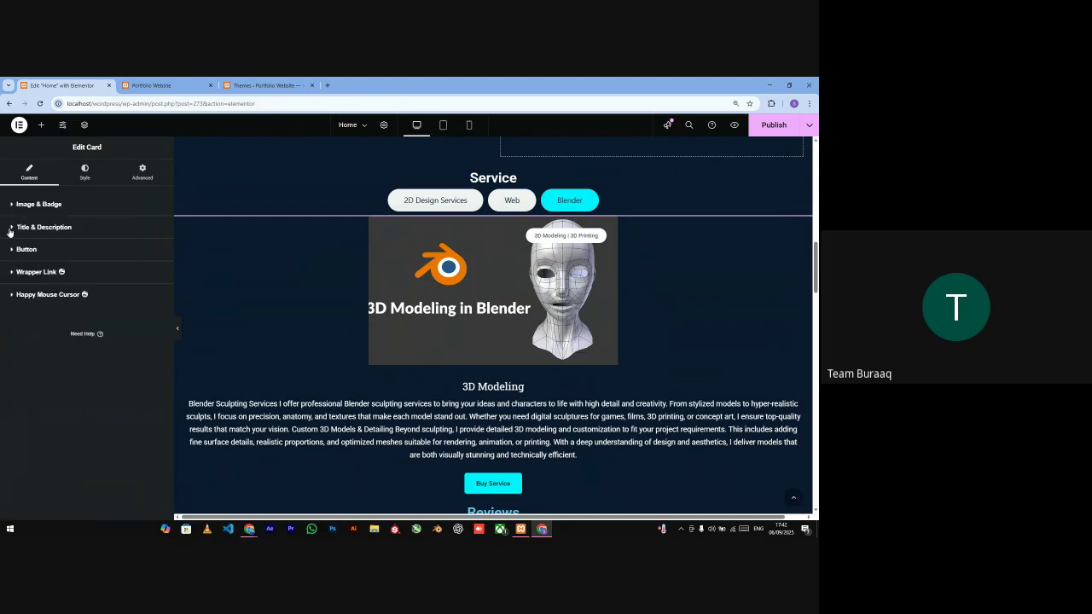
{"action": "left_click", "coordinate": [10, 228]}
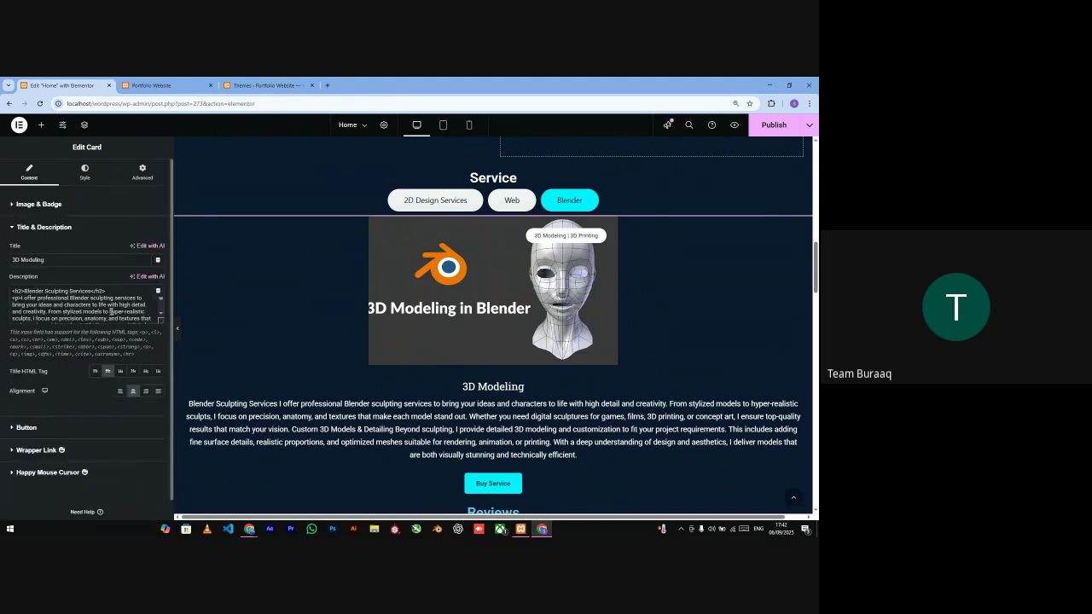
{"action": "left_click", "coordinate": [11, 428]}
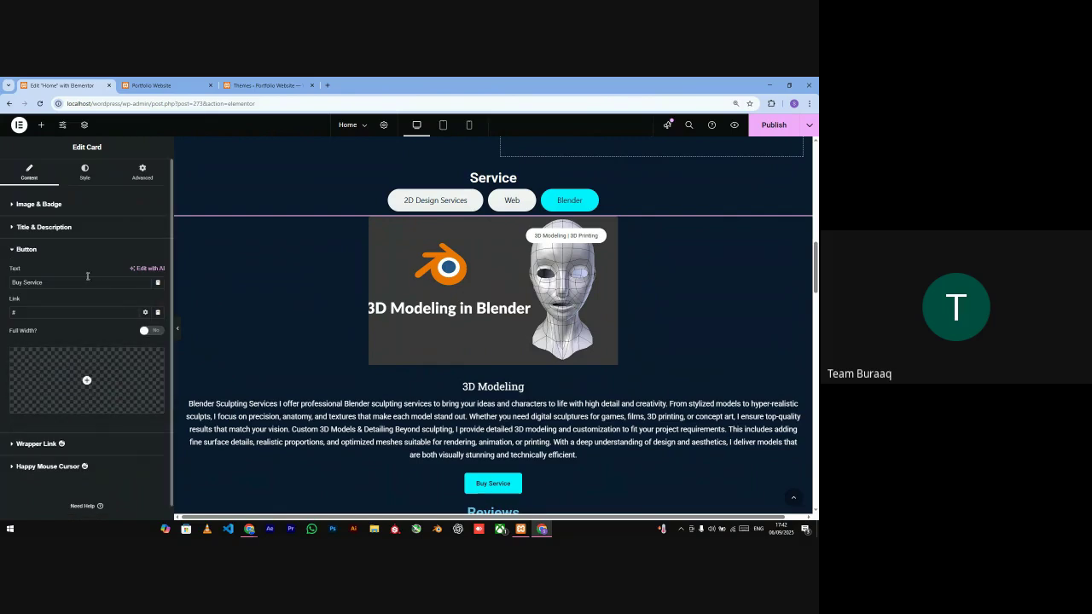
{"action": "left_click", "coordinate": [84, 172]}
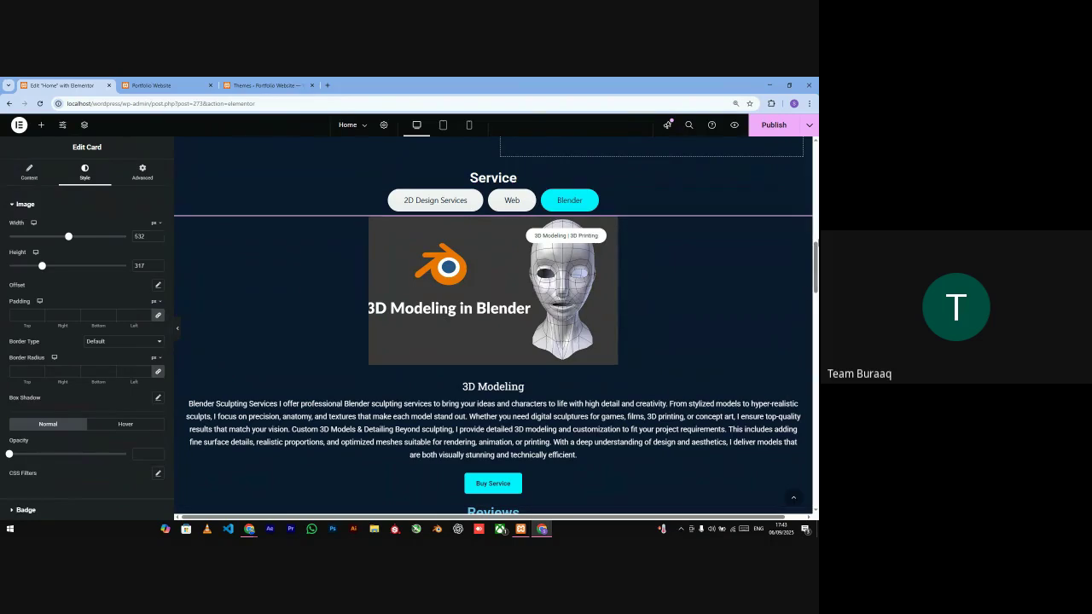
- Scroll the Home page canvas past Reviews to Why Me and its 50+ Happy Customers counter
{"action": "scroll", "coordinate": [815, 253], "scroll_direction": "down", "scroll_amount": 1}
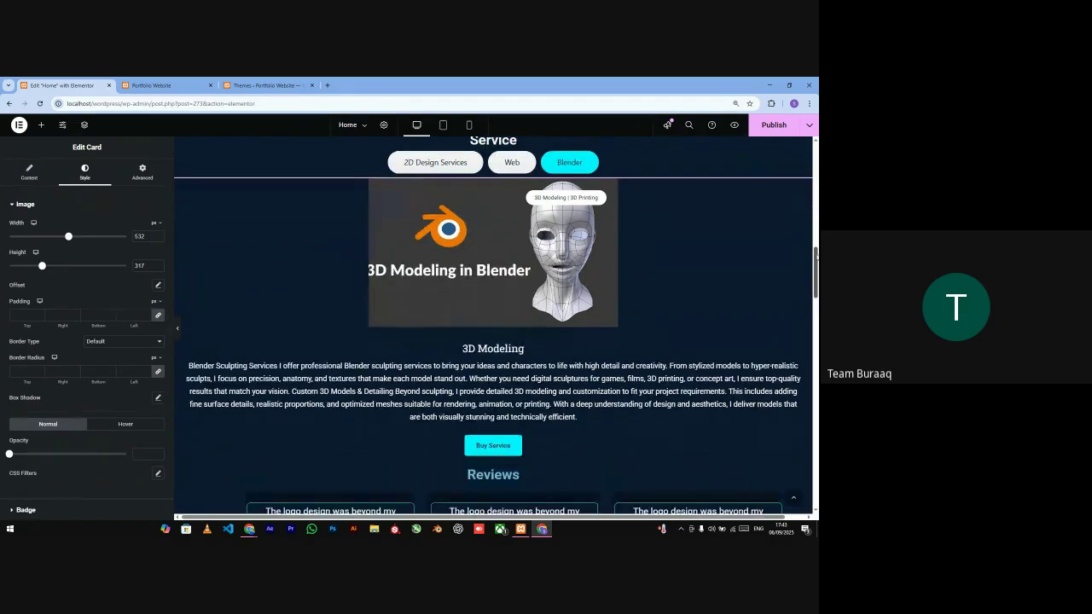
{"action": "scroll", "coordinate": [815, 256], "scroll_direction": "down", "scroll_amount": 1}
{"action": "left_click_drag", "start_coordinate": [815, 259], "coordinate": [815, 277]}
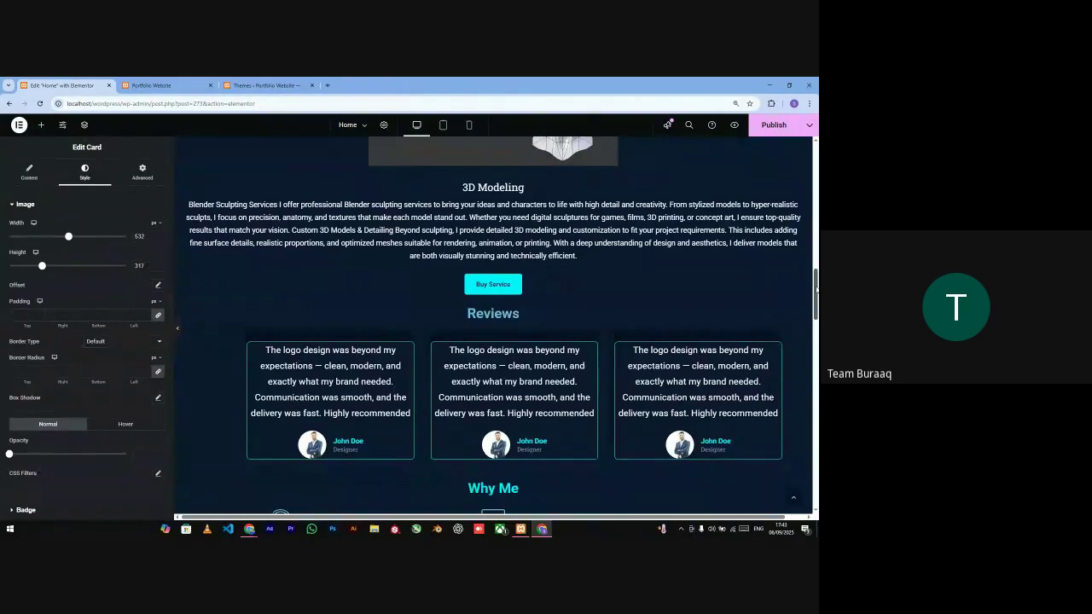
{"action": "left_click_drag", "start_coordinate": [815, 290], "coordinate": [816, 319]}
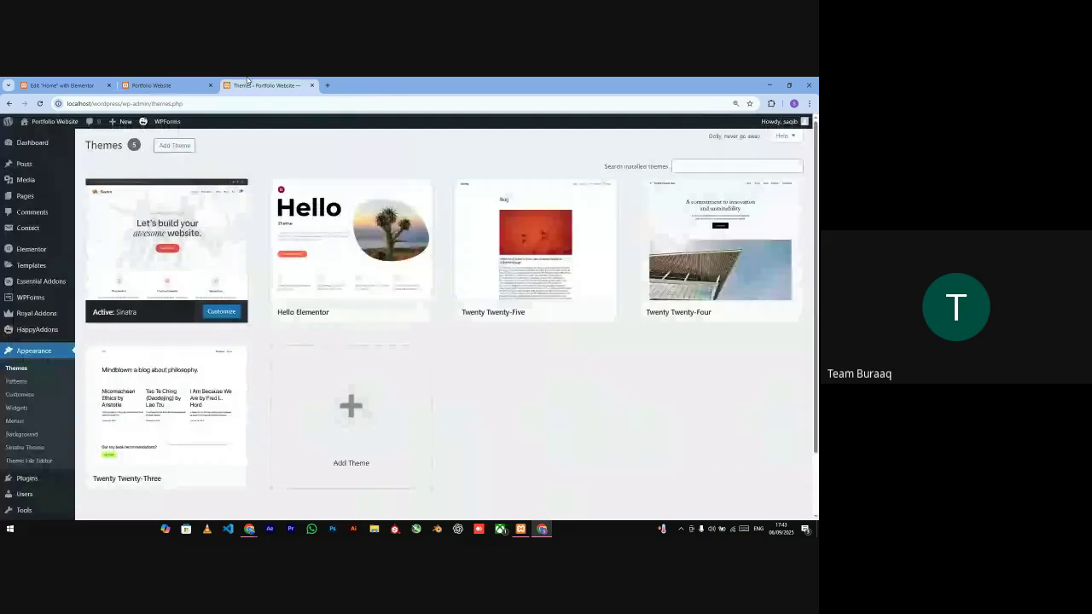
- View the active Sinatra theme's details on the Themes page, then return to Google Meet
{"action": "left_click", "coordinate": [247, 83]}
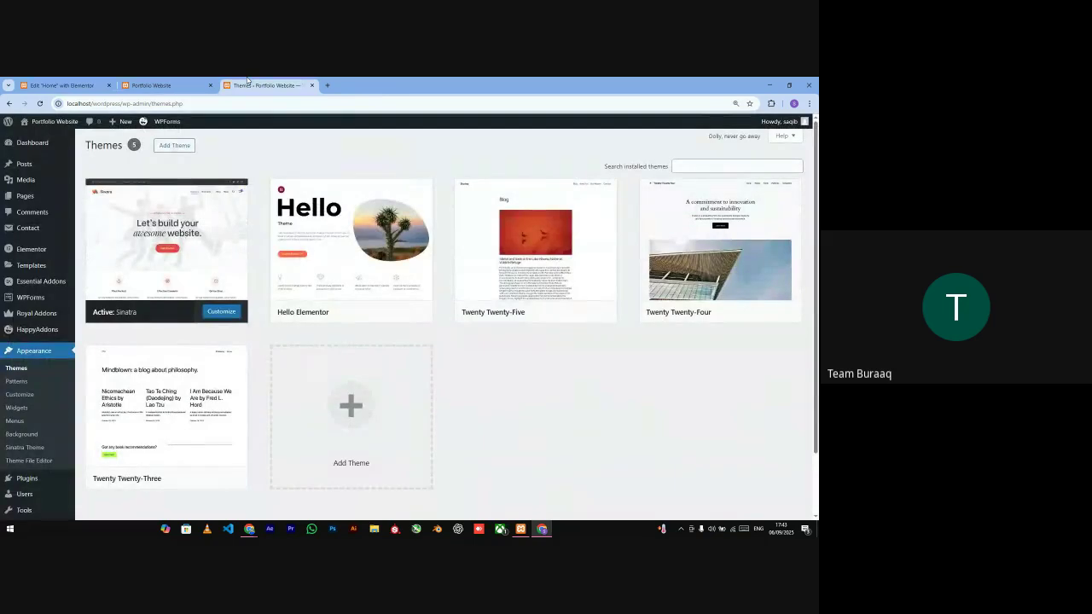
{"action": "mouse_move", "coordinate": [181, 239]}
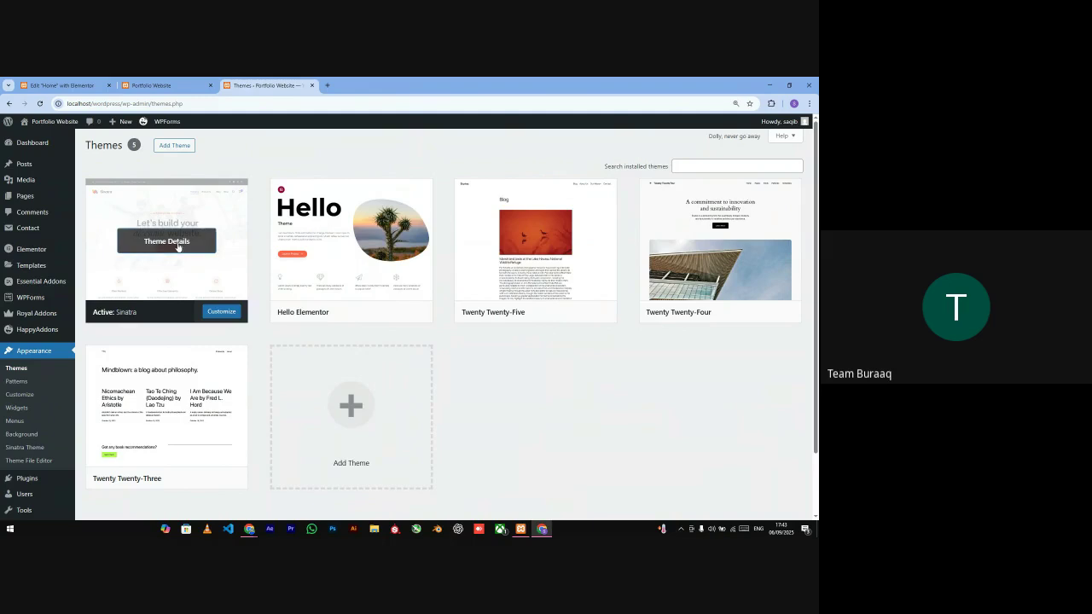
{"action": "left_click", "coordinate": [177, 245]}
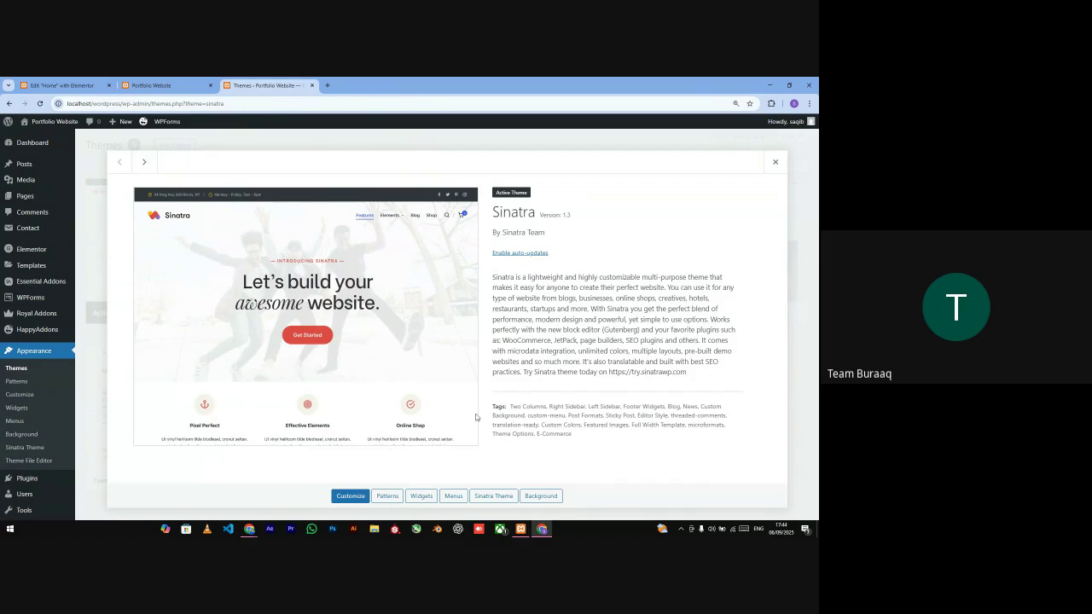
{"action": "left_click", "coordinate": [782, 169]}
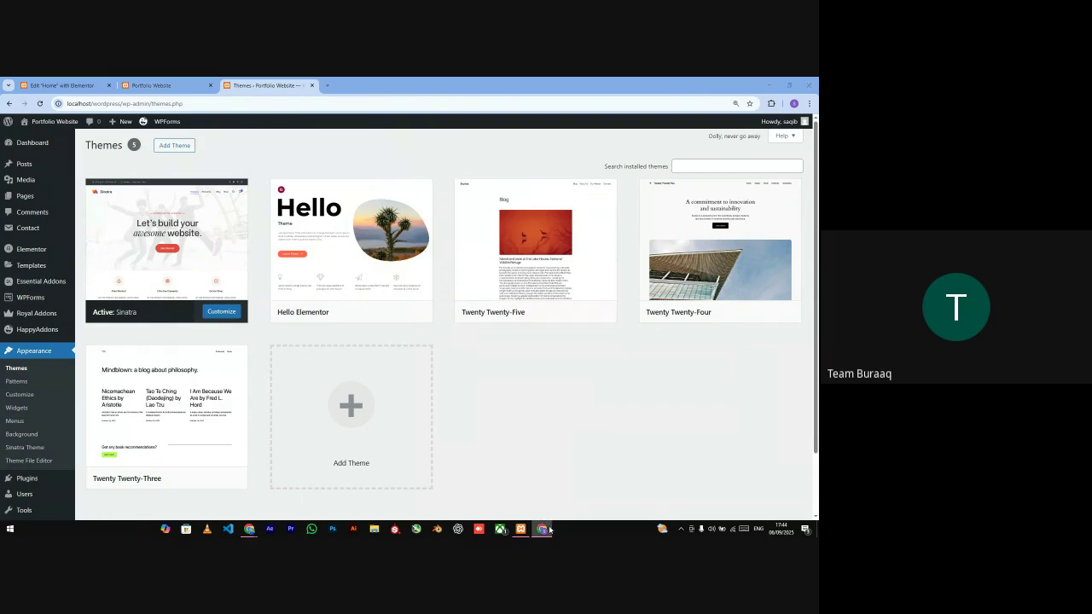
{"action": "left_click", "coordinate": [549, 529]}
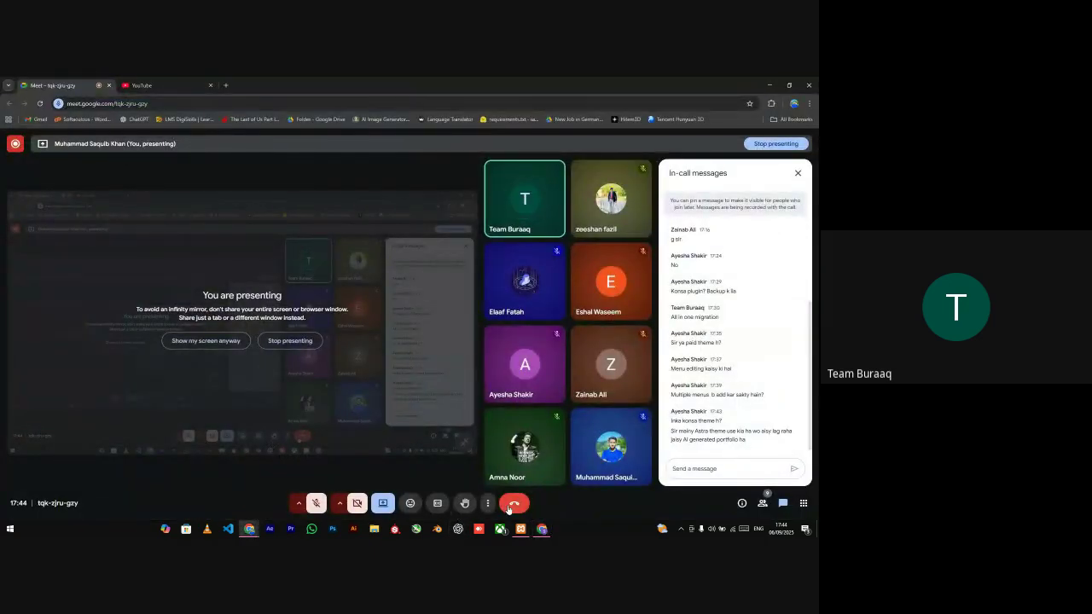
- Choose Stop presenting from the Meet toolbar's Present menu
{"action": "left_click", "coordinate": [384, 503]}
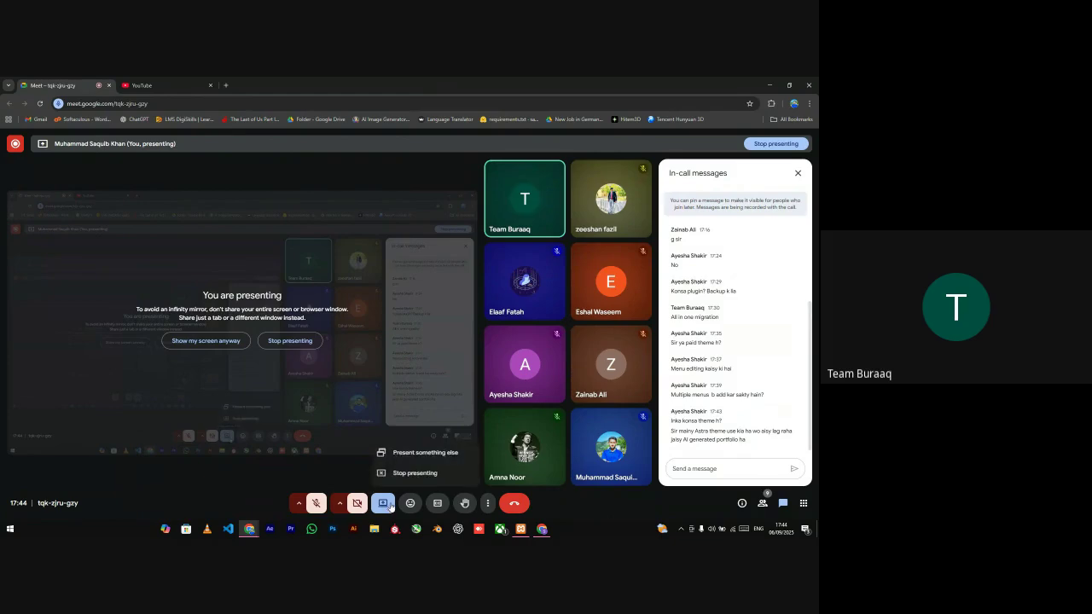
{"action": "left_click", "coordinate": [406, 478]}
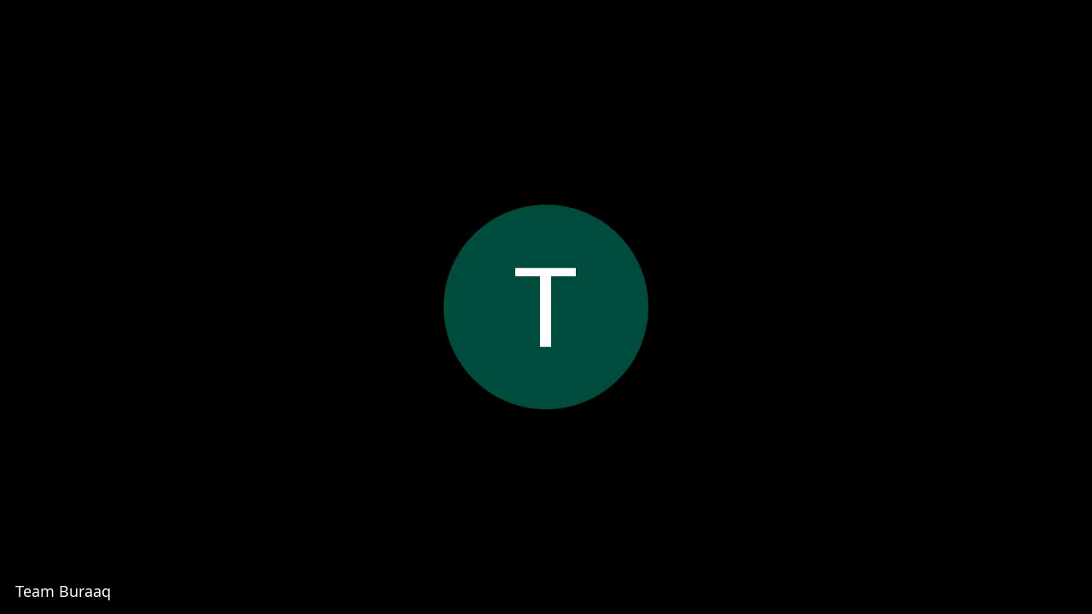